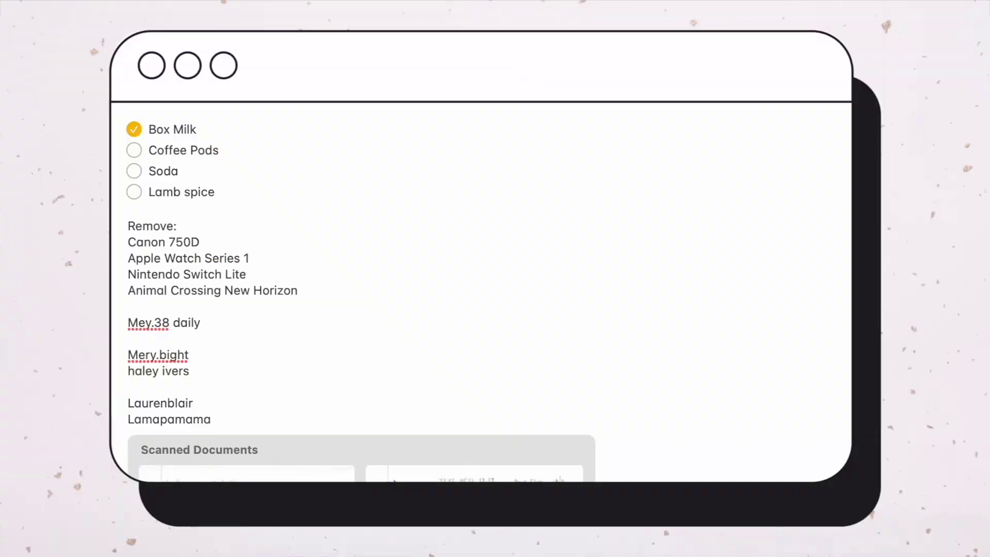
{"action": "scroll", "coordinate": [777, 435], "scroll_direction": "down", "scroll_amount": 4}
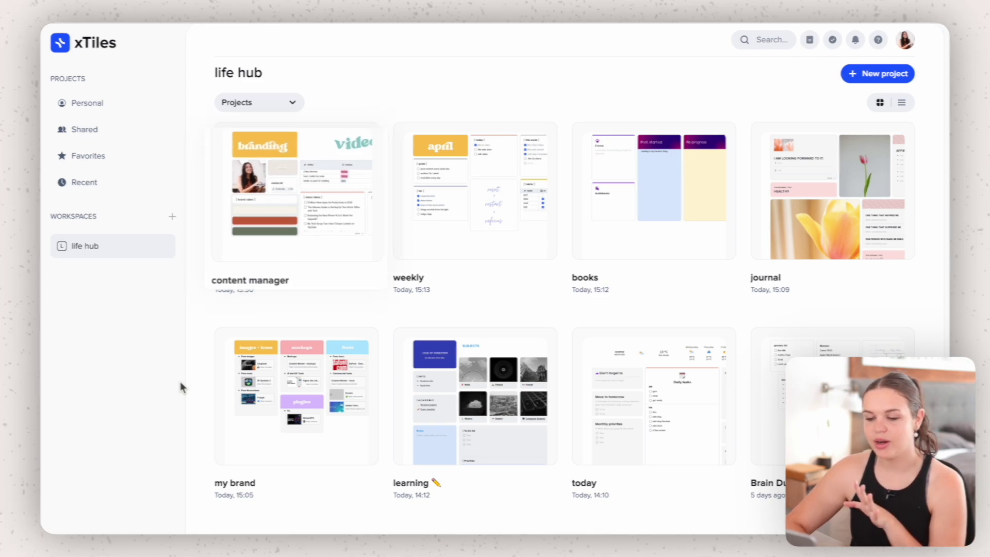
{"action": "left_click_drag", "start_coordinate": [289, 232], "coordinate": [402, 338]}
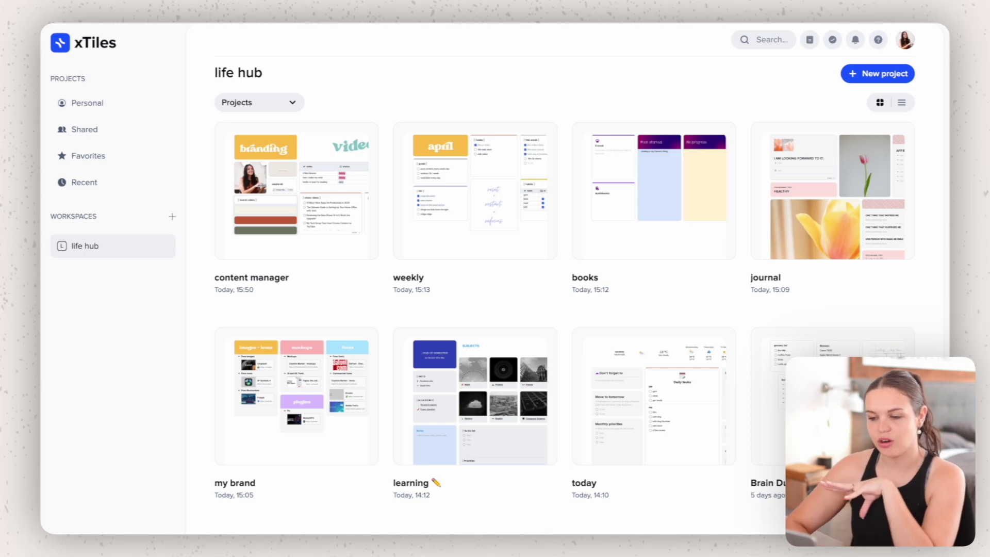
Open the weekly project from the life hub workspace and look over its To Do page.
{"action": "left_click", "coordinate": [401, 278]}
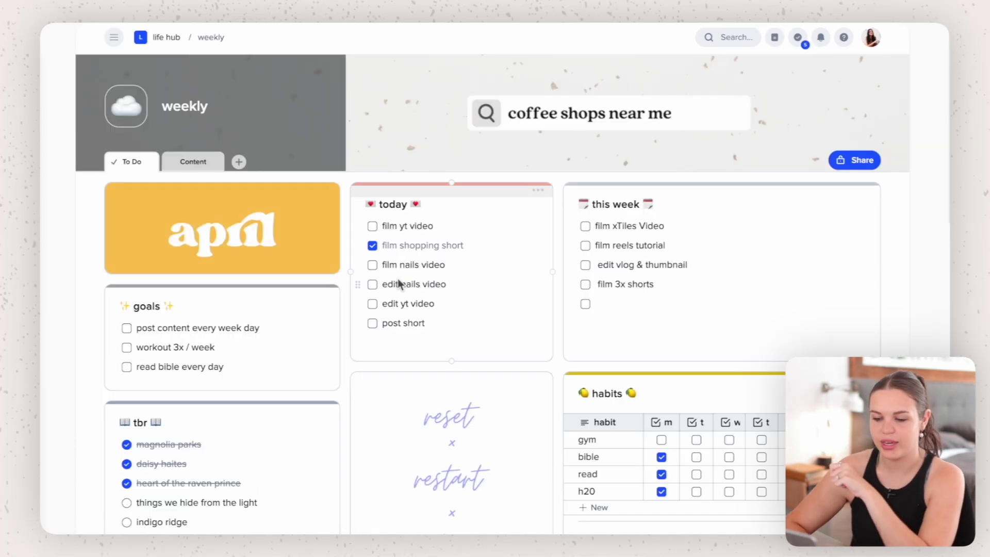
{"action": "scroll", "coordinate": [414, 309], "scroll_direction": "down", "scroll_amount": 1}
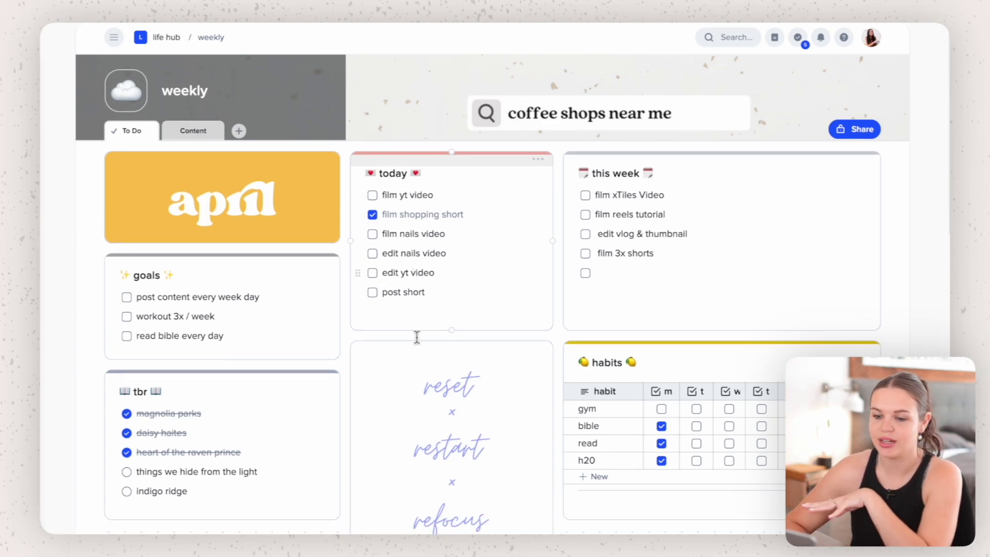
{"action": "scroll", "coordinate": [420, 346], "scroll_direction": "up", "scroll_amount": 1}
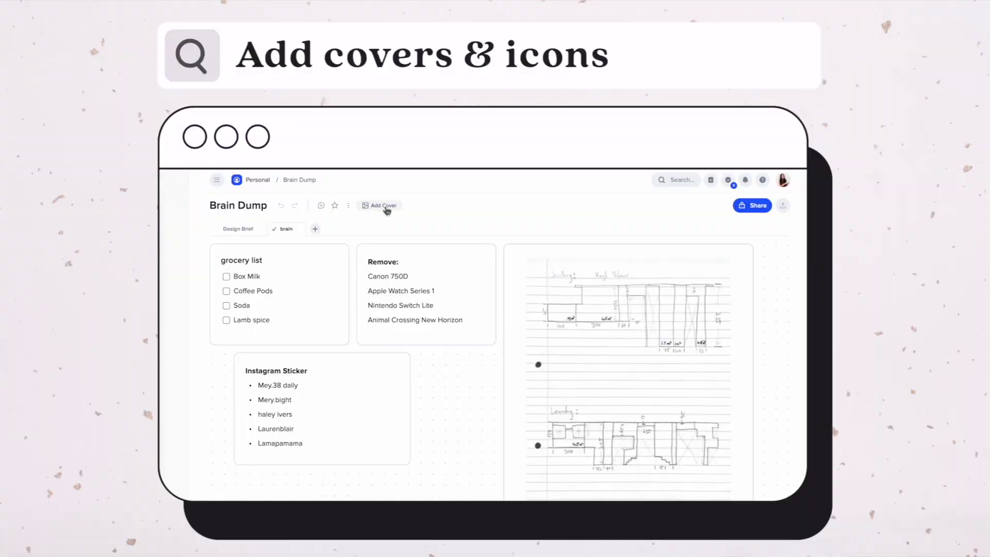
Start adding a cover to the Brain Dump project.
{"action": "left_click", "coordinate": [387, 209]}
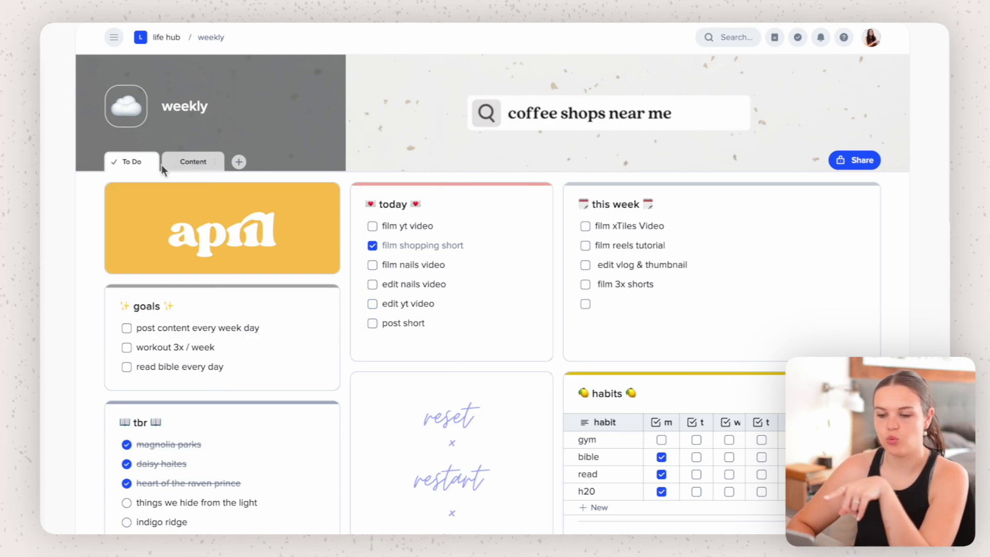
View the weekly project's Content page and return to its To Do page.
{"action": "left_click", "coordinate": [191, 163]}
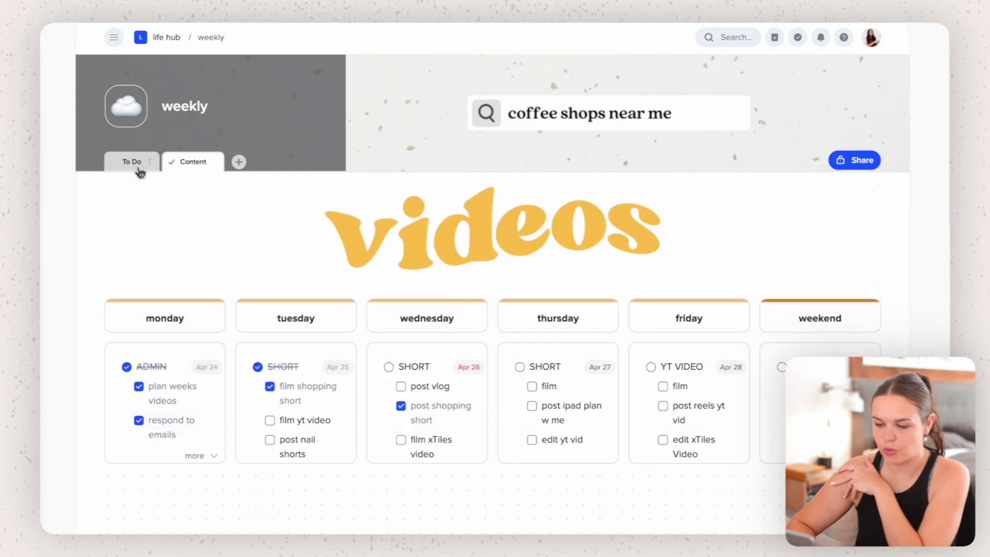
{"action": "left_click", "coordinate": [138, 169]}
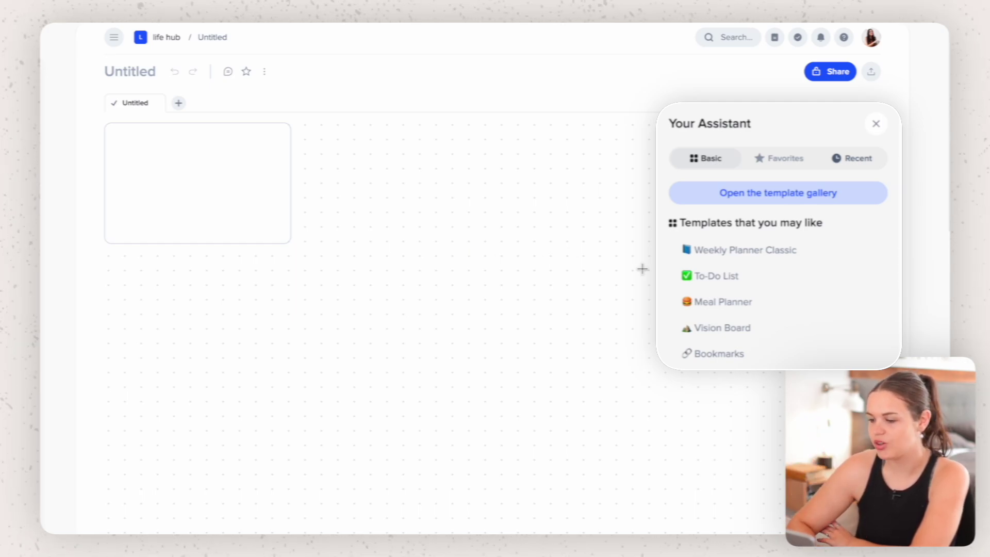
Preview the Weekly Planner Classic, Motivation, Strict and Productivity templates, and apply Weekly Planner Productivity to the untitled project.
{"action": "left_click", "coordinate": [751, 253]}
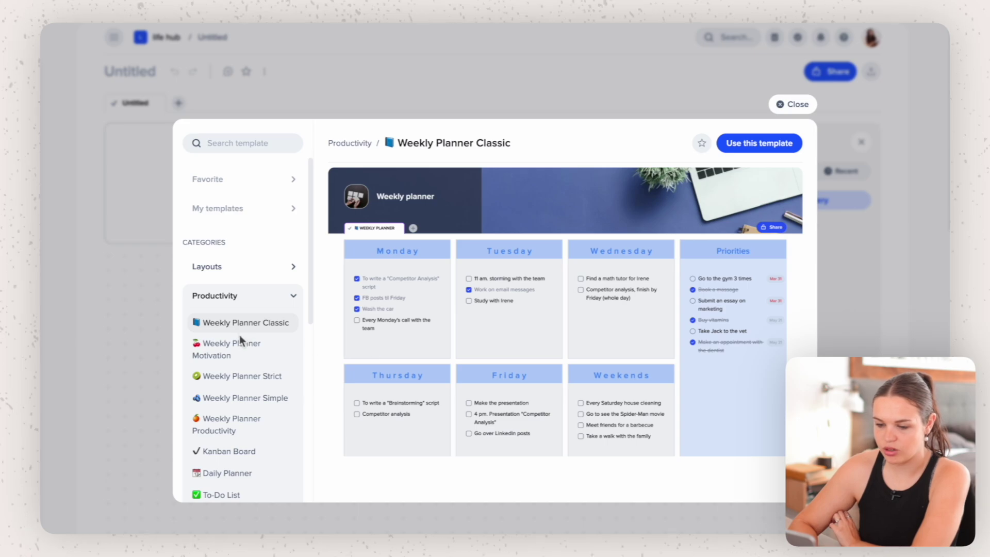
{"action": "left_click", "coordinate": [241, 345]}
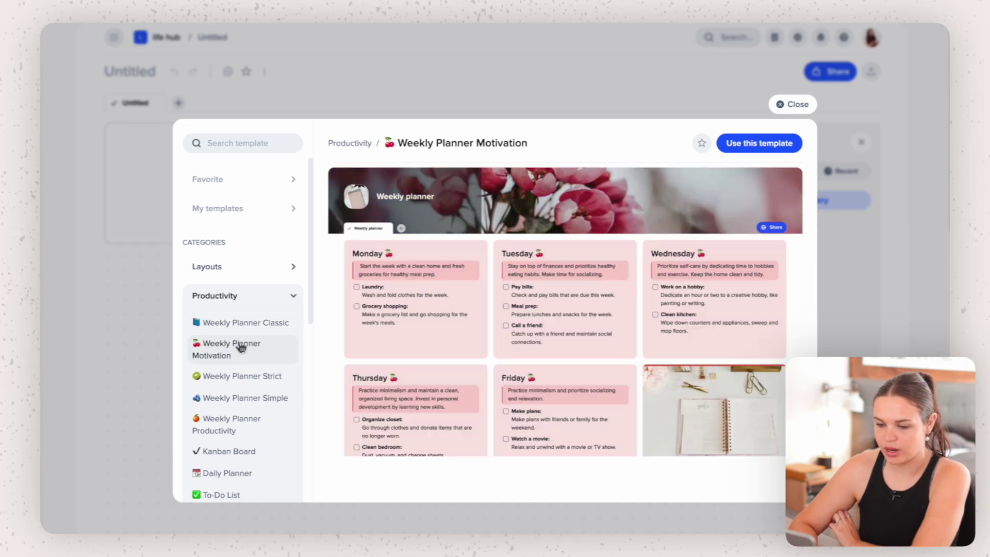
{"action": "left_click", "coordinate": [241, 378]}
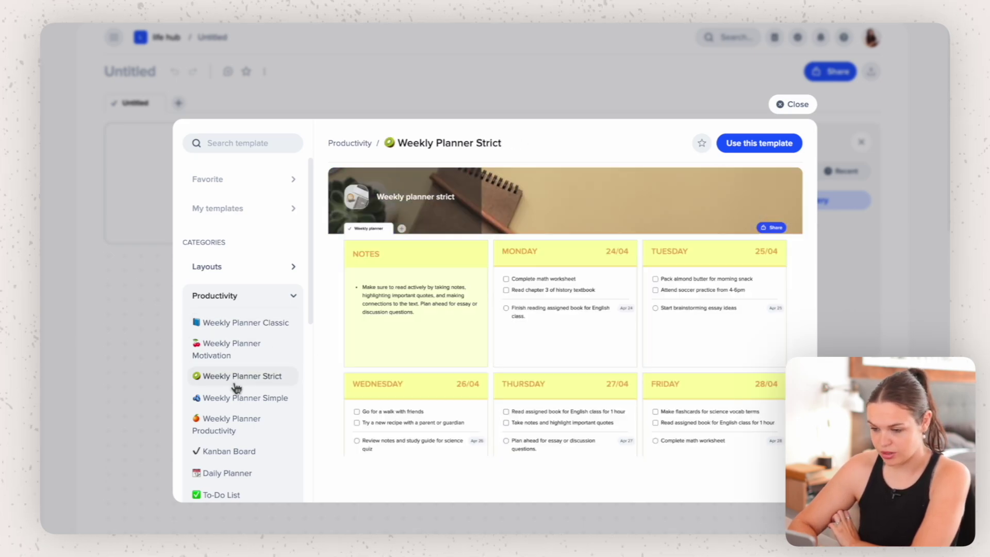
{"action": "scroll", "coordinate": [238, 392], "scroll_direction": "down", "scroll_amount": 1}
{"action": "left_click", "coordinate": [239, 387]}
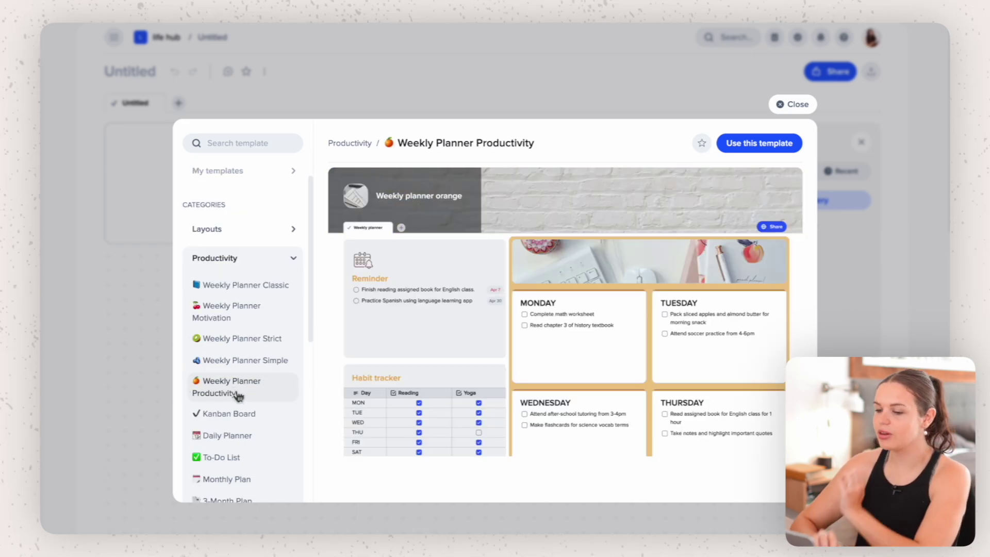
{"action": "left_click", "coordinate": [745, 143]}
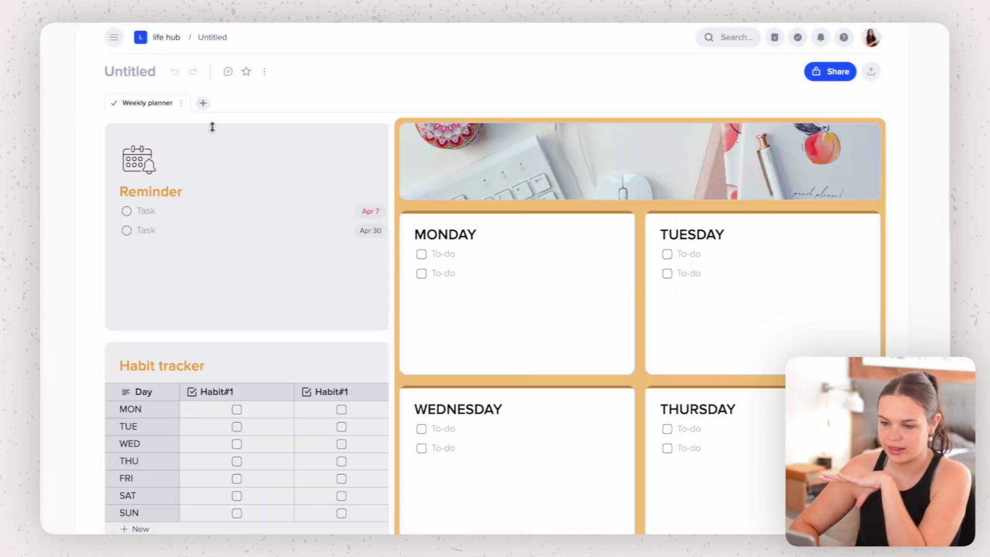
Examine the planner's reminder, habit tracker, notes and weekday tiles from start to end of the page.
{"action": "scroll", "coordinate": [409, 349], "scroll_direction": "down", "scroll_amount": 5}
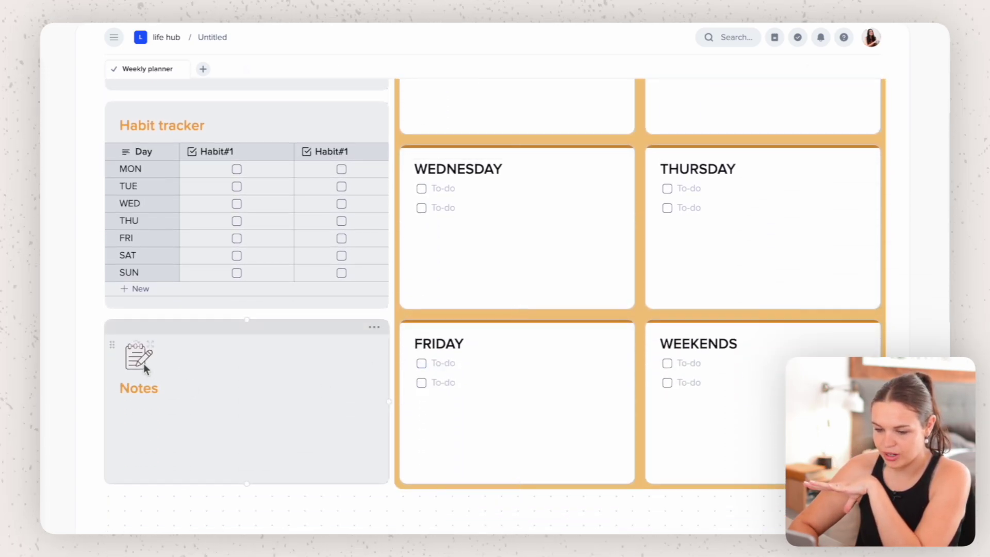
{"action": "scroll", "coordinate": [533, 347], "scroll_direction": "up", "scroll_amount": 5}
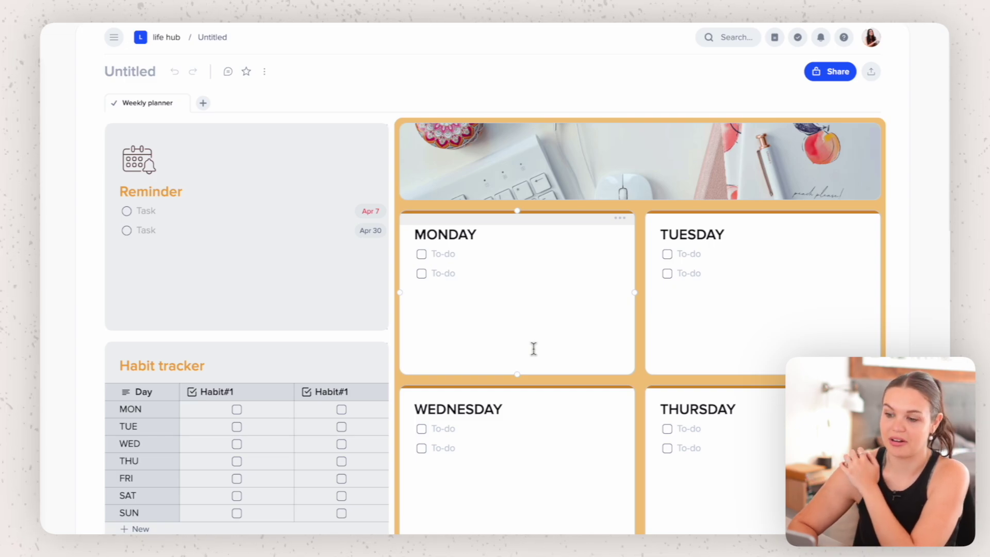
{"action": "scroll", "coordinate": [551, 360], "scroll_direction": "down", "scroll_amount": 1}
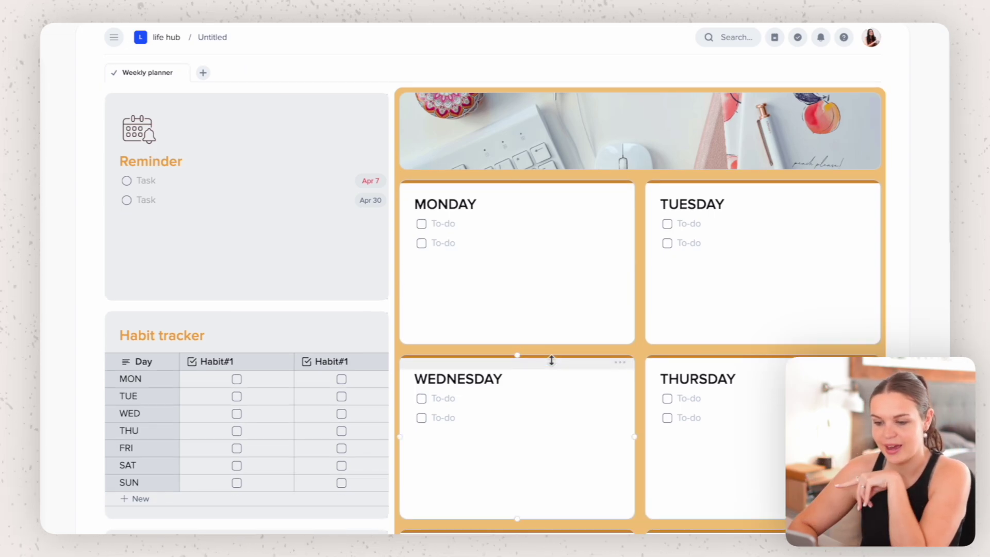
{"action": "scroll", "coordinate": [552, 360], "scroll_direction": "down", "scroll_amount": 7}
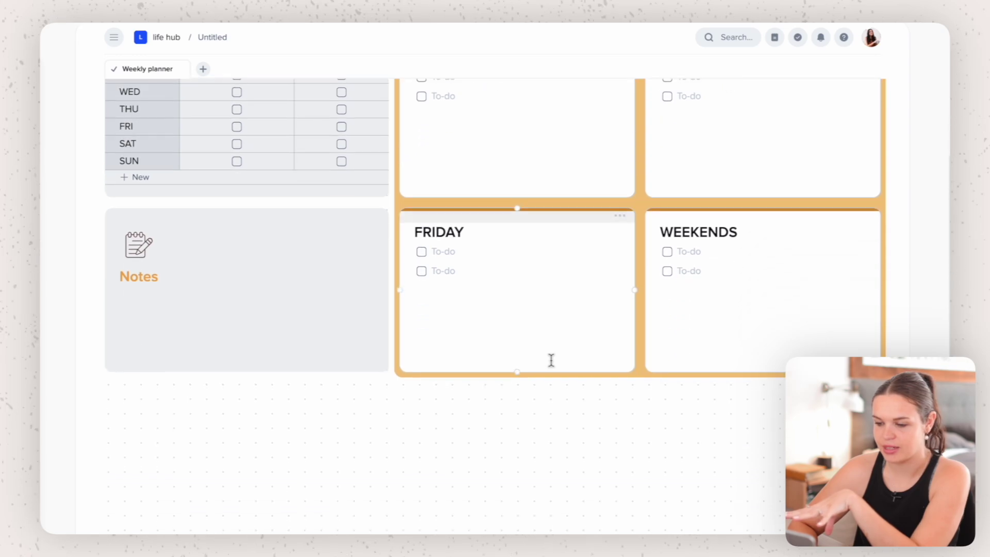
{"action": "scroll", "coordinate": [551, 360], "scroll_direction": "up", "scroll_amount": 8}
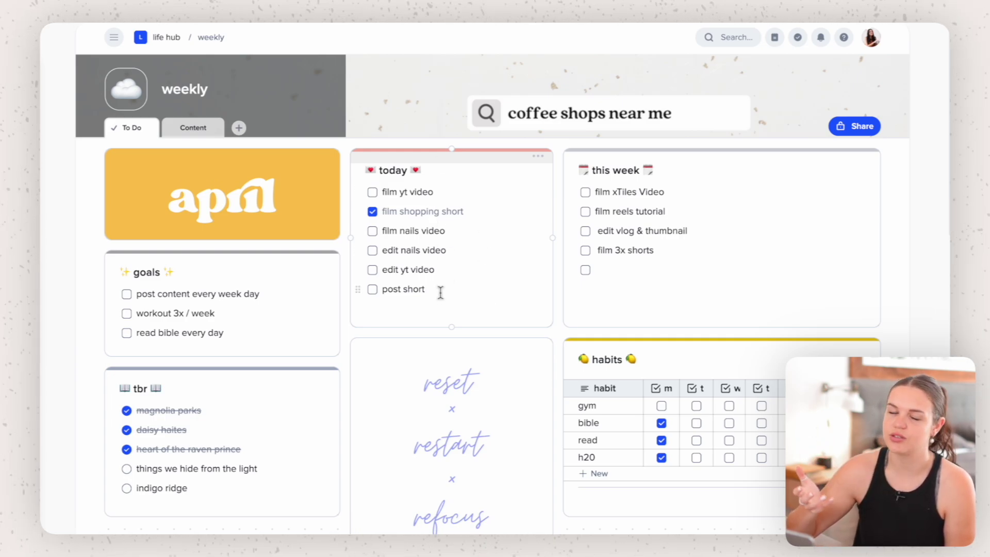
{"action": "left_click", "coordinate": [423, 310]}
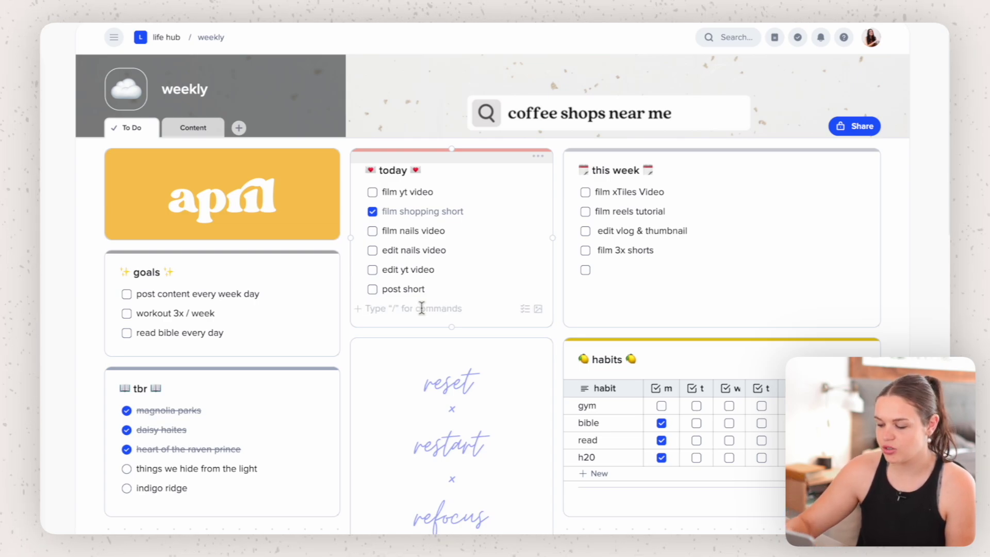
{"action": "type", "text": "/"}
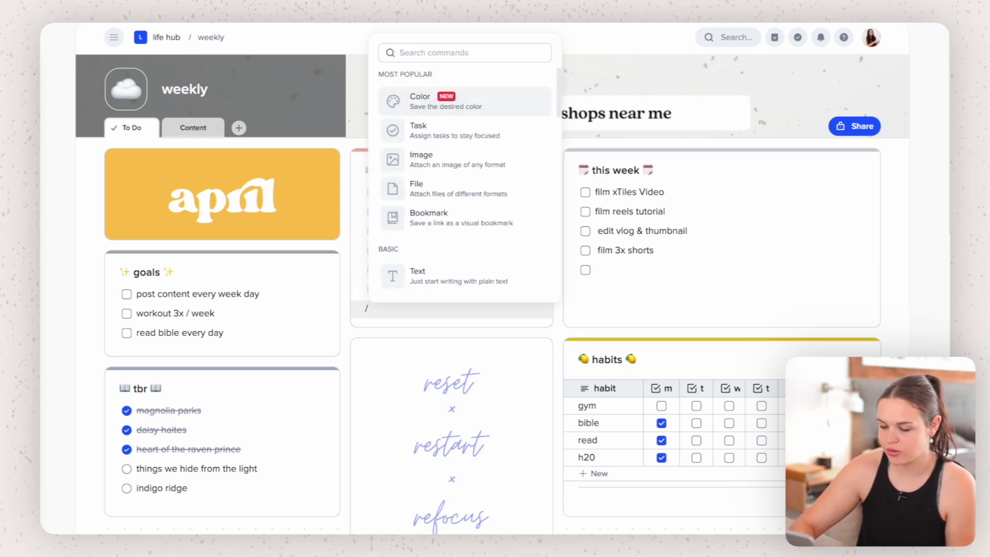
{"action": "type", "text": "to"}
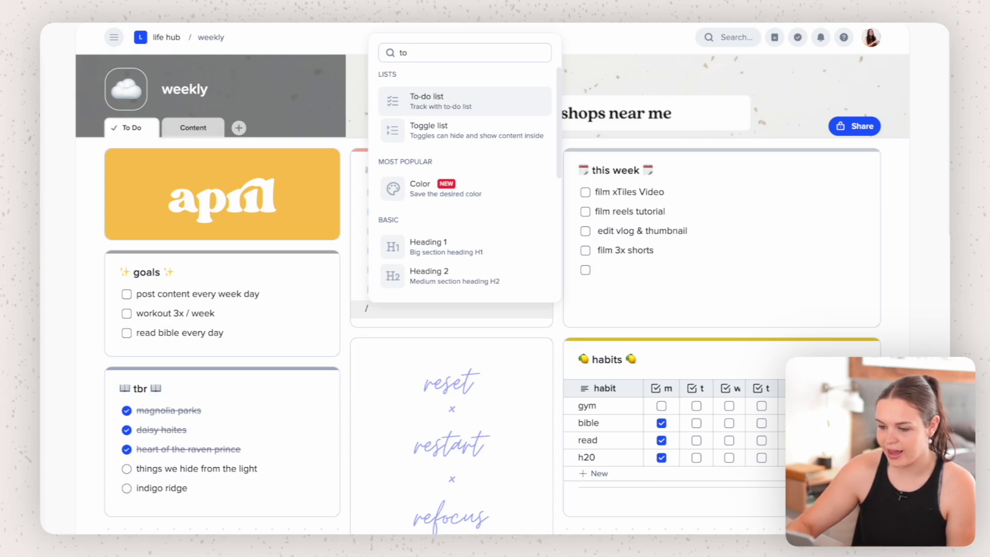
{"action": "key", "text": "BackSpace"}
{"action": "key", "text": "BackSpace"}
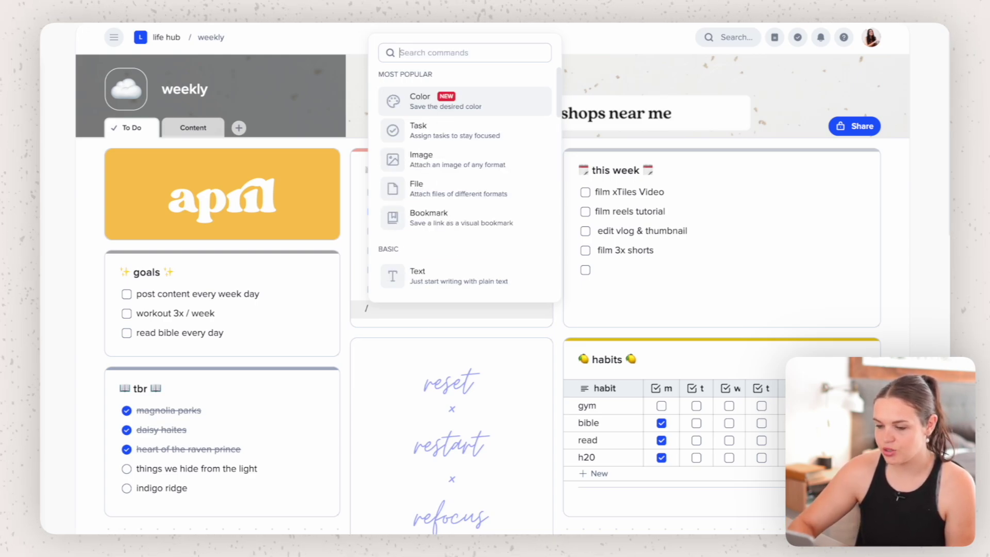
{"action": "left_click", "coordinate": [368, 314]}
{"action": "double_click", "coordinate": [368, 312]}
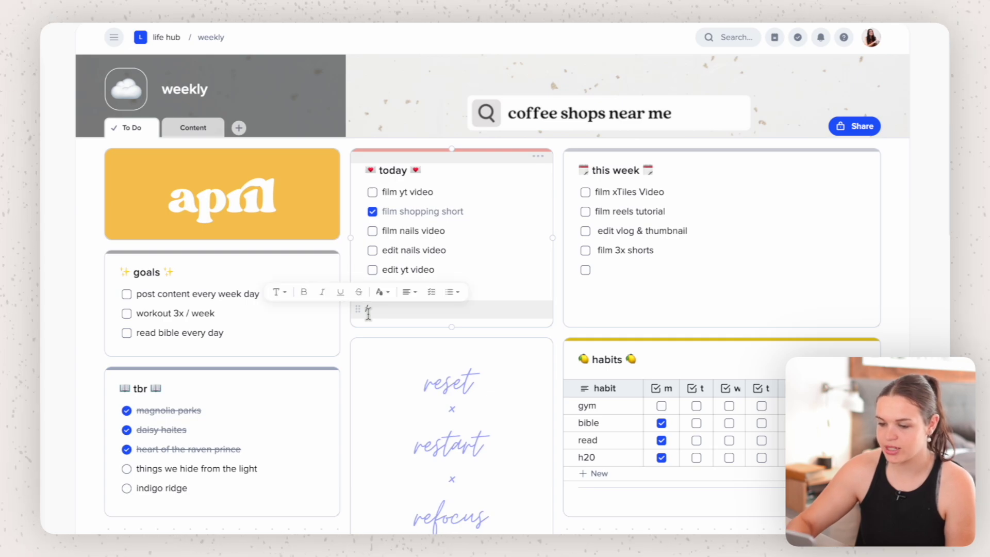
{"action": "key", "text": "BackSpace"}
Insert an empty Task item below "post short" in the today tile of the weekly project.
{"action": "type", "text": "/"}
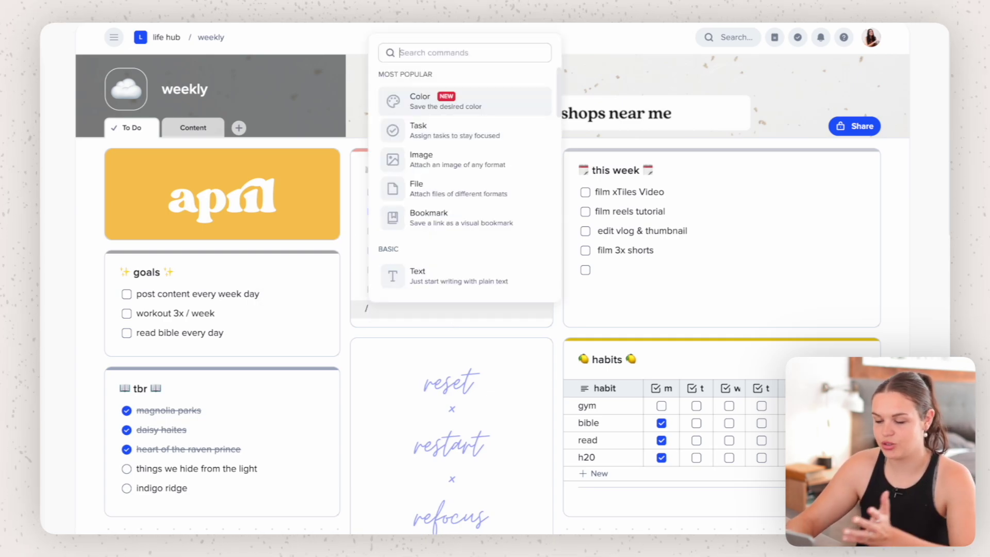
{"action": "type", "text": "as"}
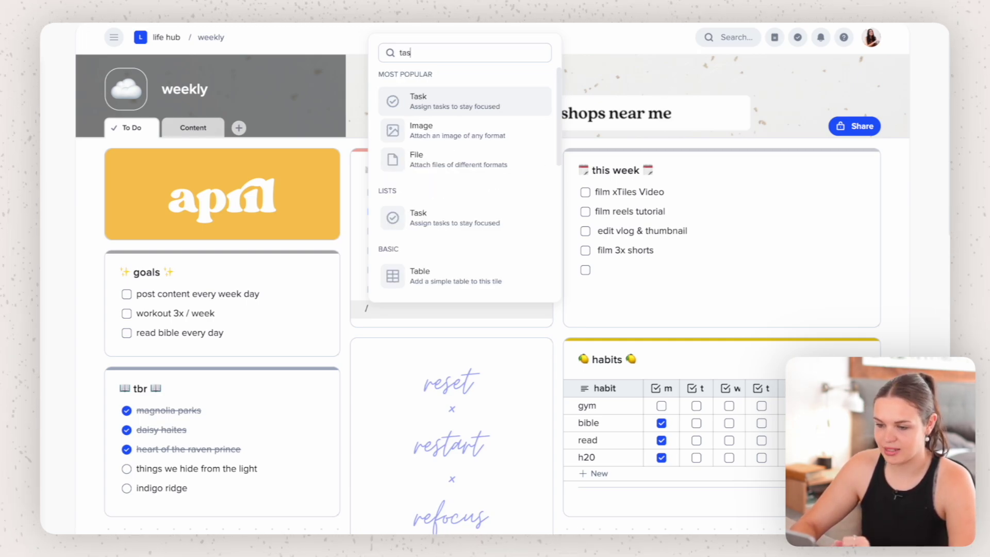
{"action": "key", "text": "Return"}
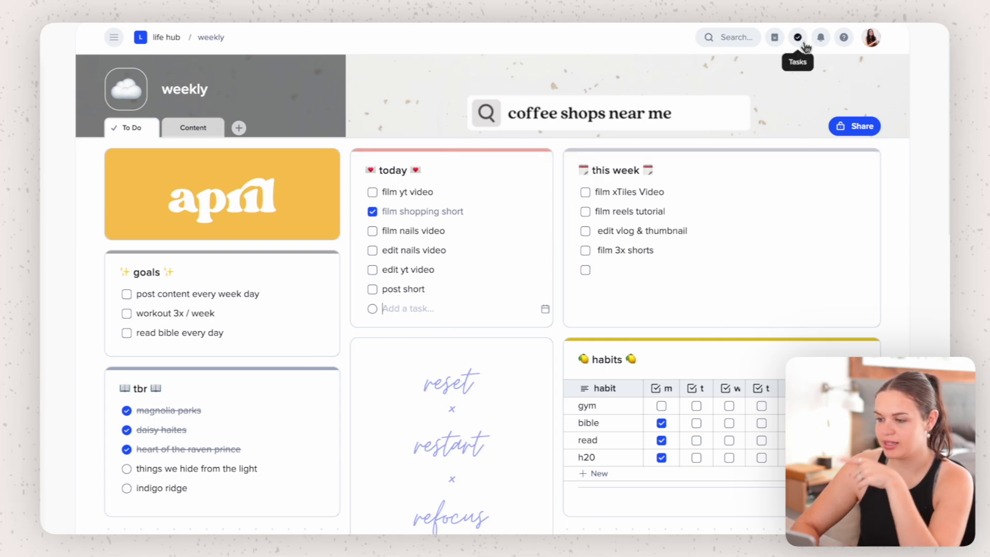
Review the Tasks overview with its overdue, today and tomorrow groups, and close it.
{"action": "left_click", "coordinate": [804, 43]}
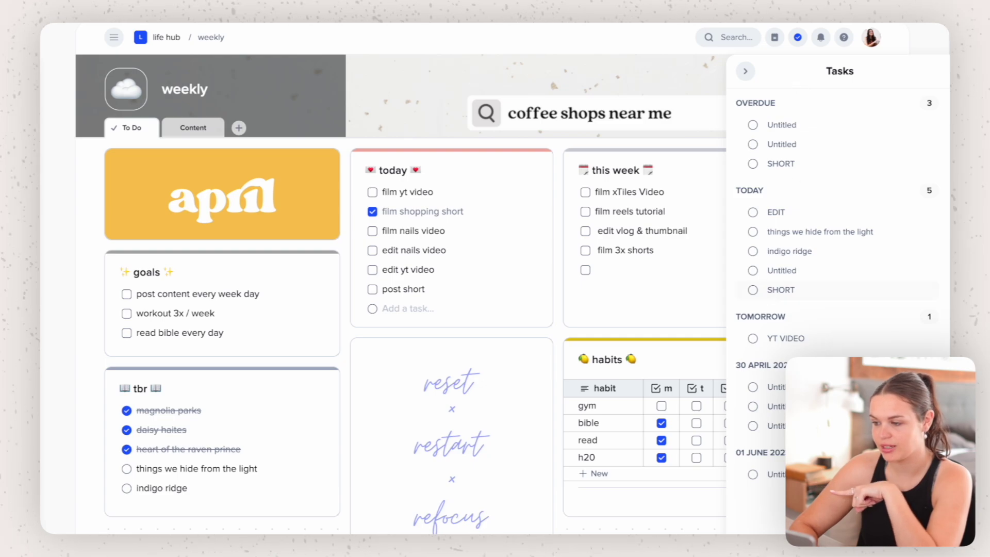
{"action": "left_click", "coordinate": [798, 39]}
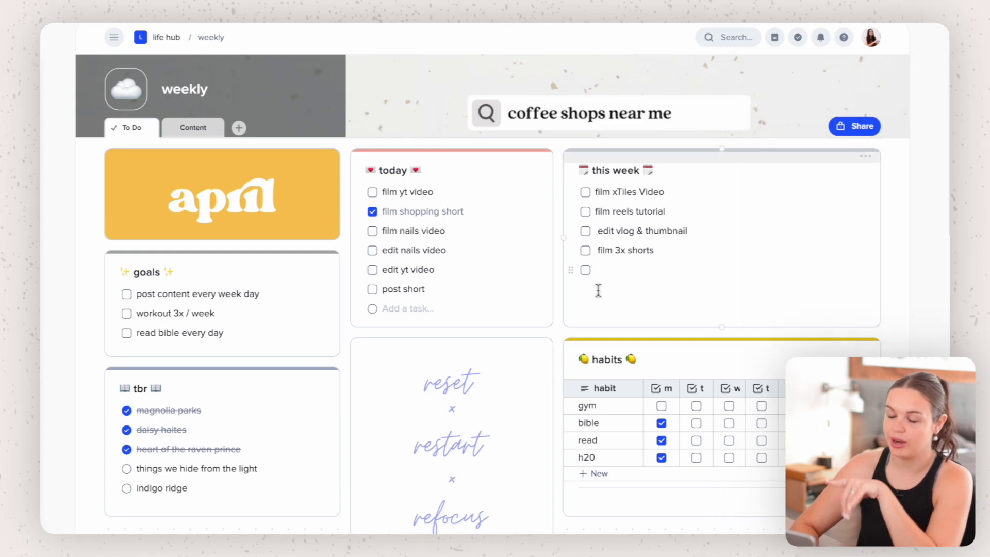
Remove the empty task from the end of the today tile.
{"action": "left_click", "coordinate": [363, 309]}
Draw a wide new tile in the empty area below the tbr and reset tiles and fill it with a table.
{"action": "scroll", "coordinate": [452, 271], "scroll_direction": "down", "scroll_amount": 1}
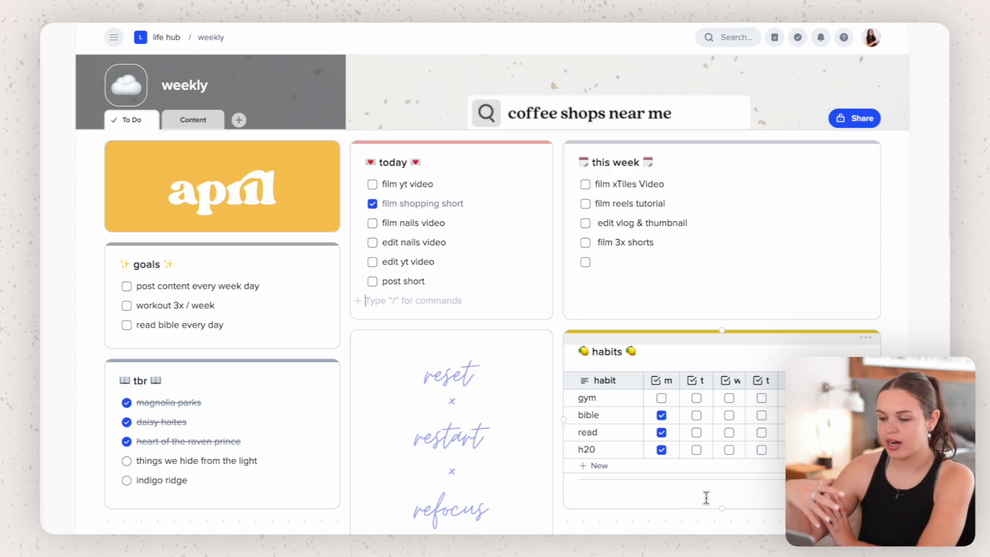
{"action": "scroll", "coordinate": [610, 490], "scroll_direction": "down", "scroll_amount": 1}
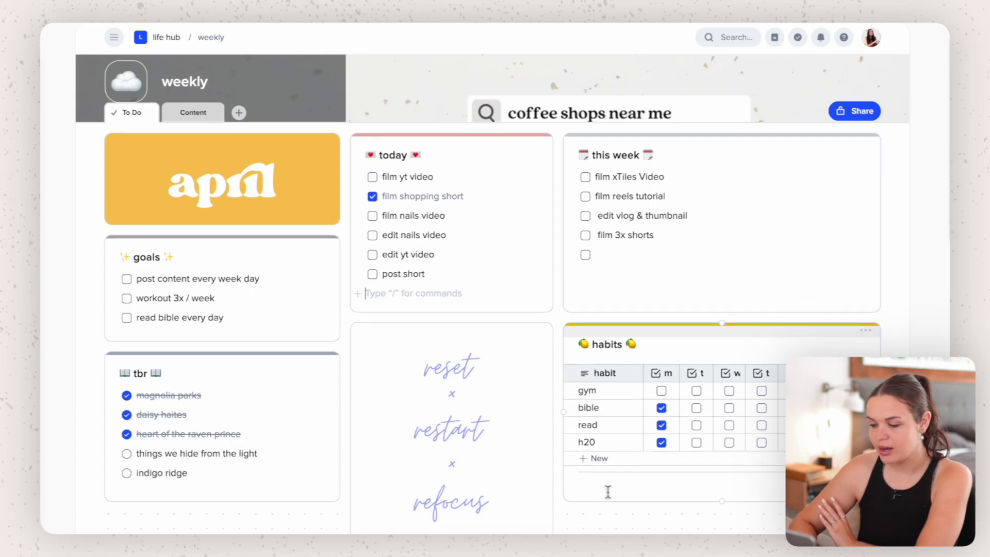
{"action": "scroll", "coordinate": [610, 490], "scroll_direction": "down", "scroll_amount": 5}
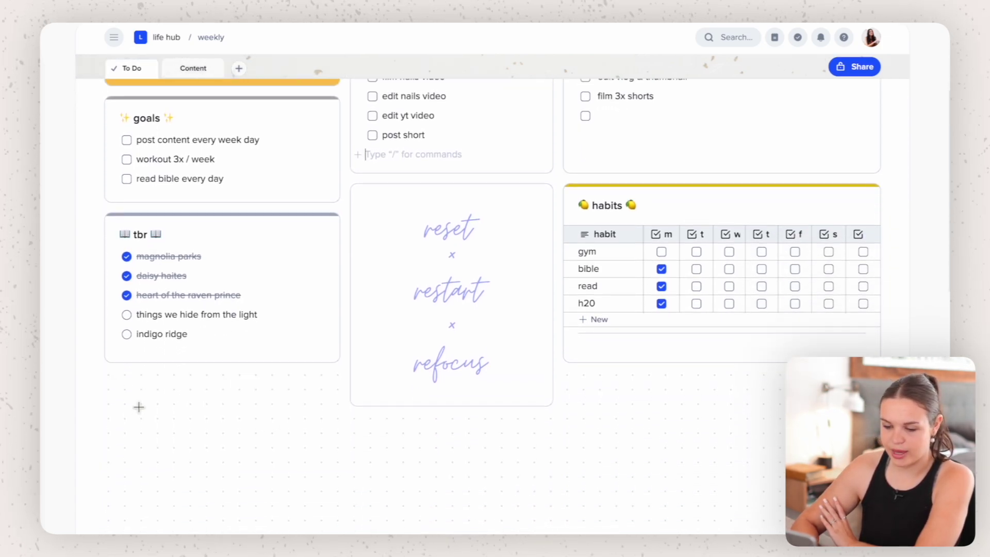
{"action": "left_click_drag", "start_coordinate": [159, 419], "coordinate": [586, 531]}
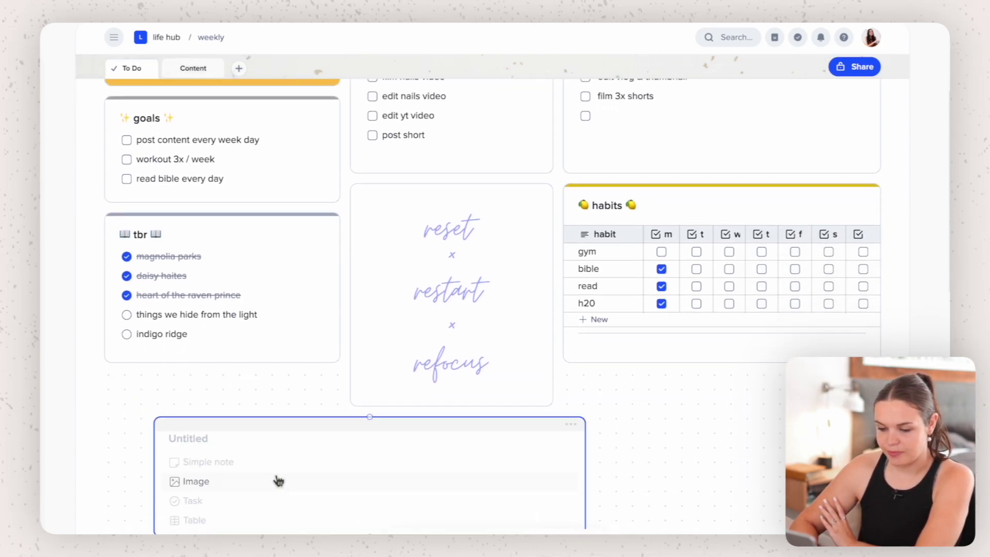
{"action": "left_click", "coordinate": [214, 524]}
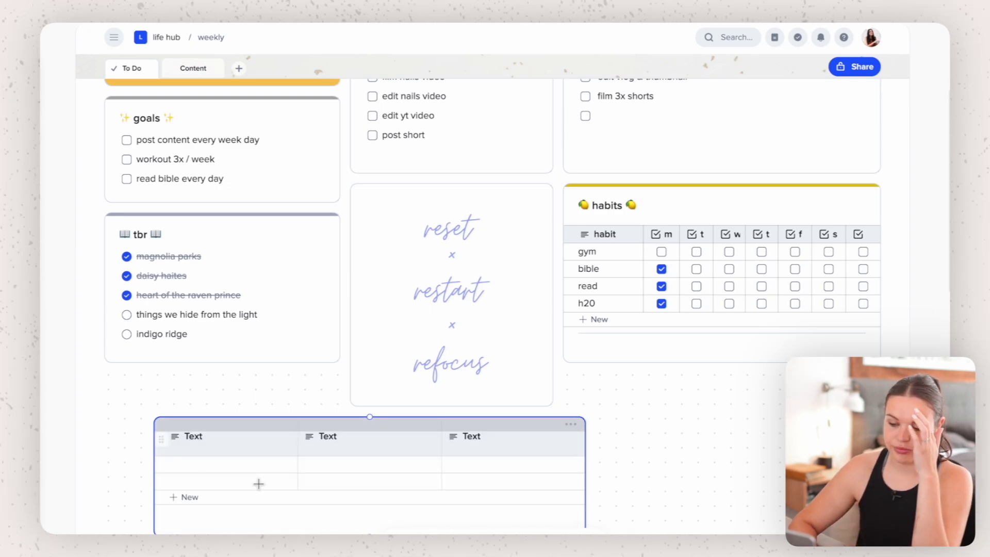
{"action": "left_click", "coordinate": [376, 464]}
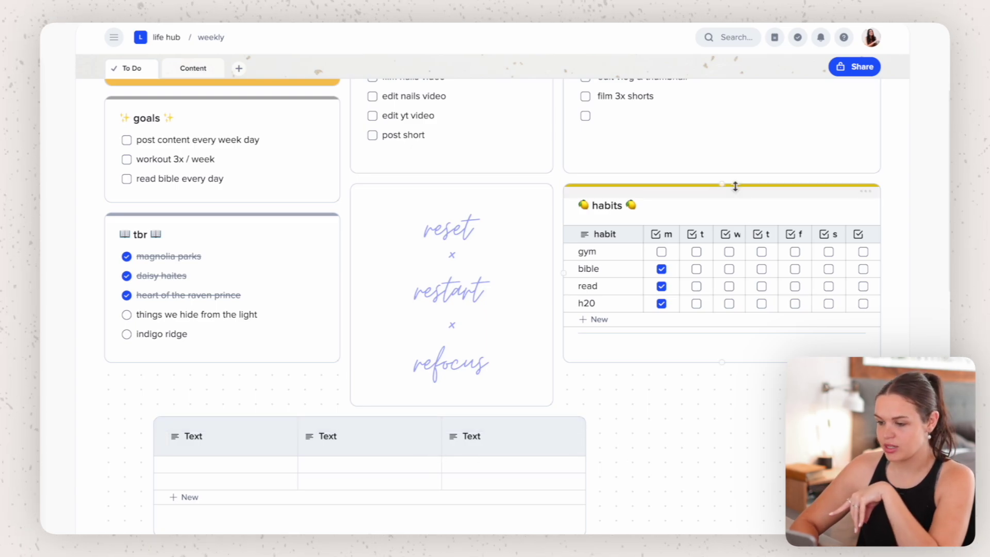
{"action": "scroll", "coordinate": [688, 189], "scroll_direction": "up", "scroll_amount": 2}
{"action": "scroll", "coordinate": [688, 189], "scroll_direction": "up", "scroll_amount": 3}
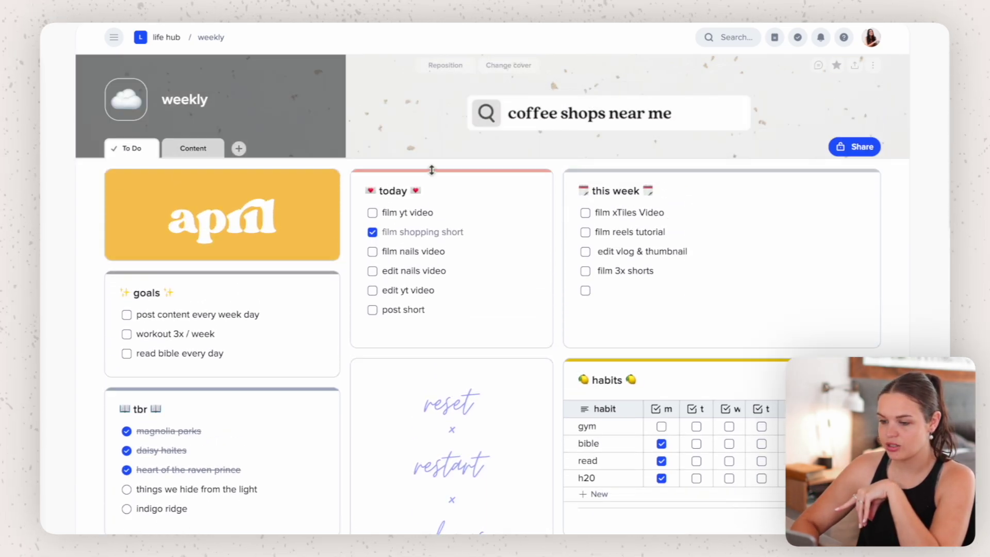
Fill the new table tile below the reset tile with the darker orange tile color.
{"action": "scroll", "coordinate": [411, 259], "scroll_direction": "down", "scroll_amount": 5}
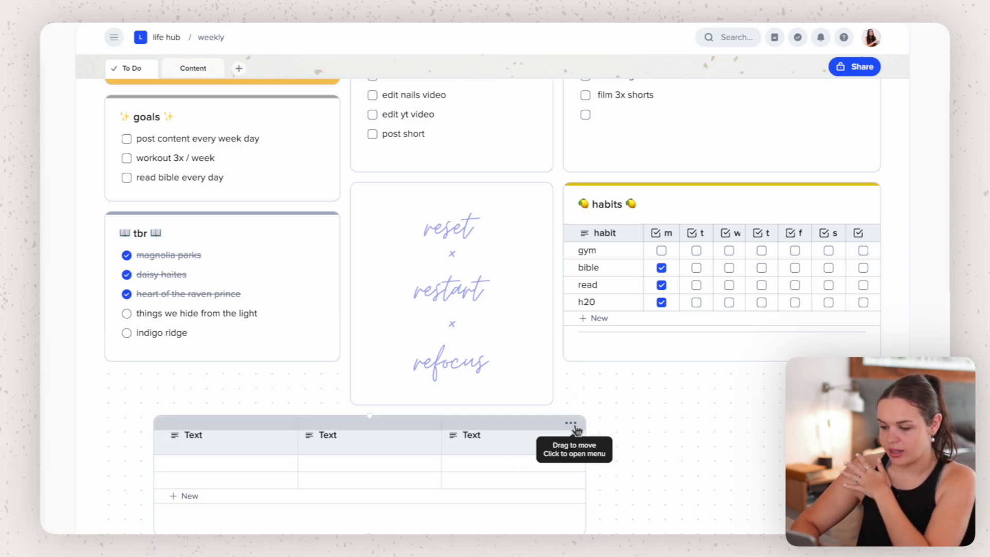
{"action": "left_click", "coordinate": [572, 424]}
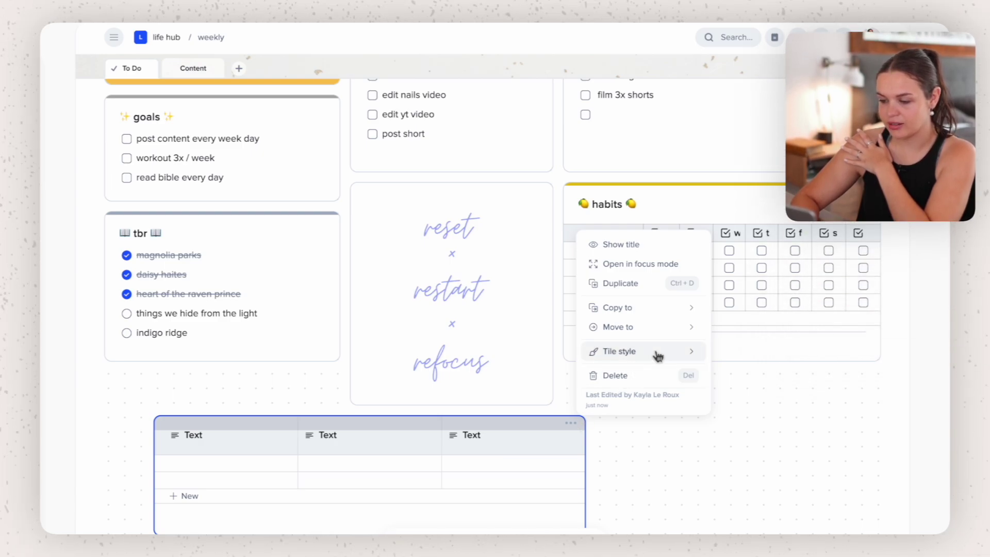
{"action": "mouse_move", "coordinate": [657, 354]}
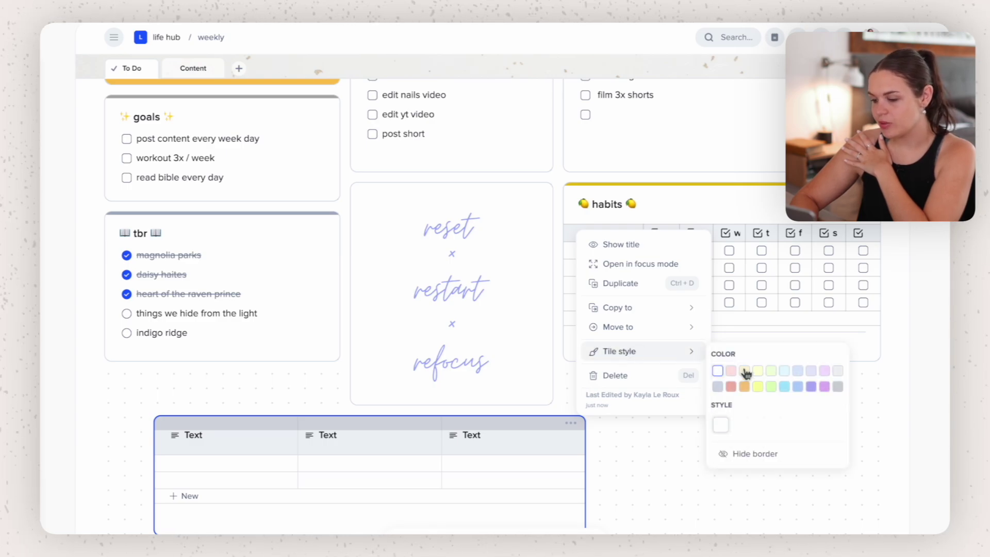
{"action": "left_click", "coordinate": [744, 387]}
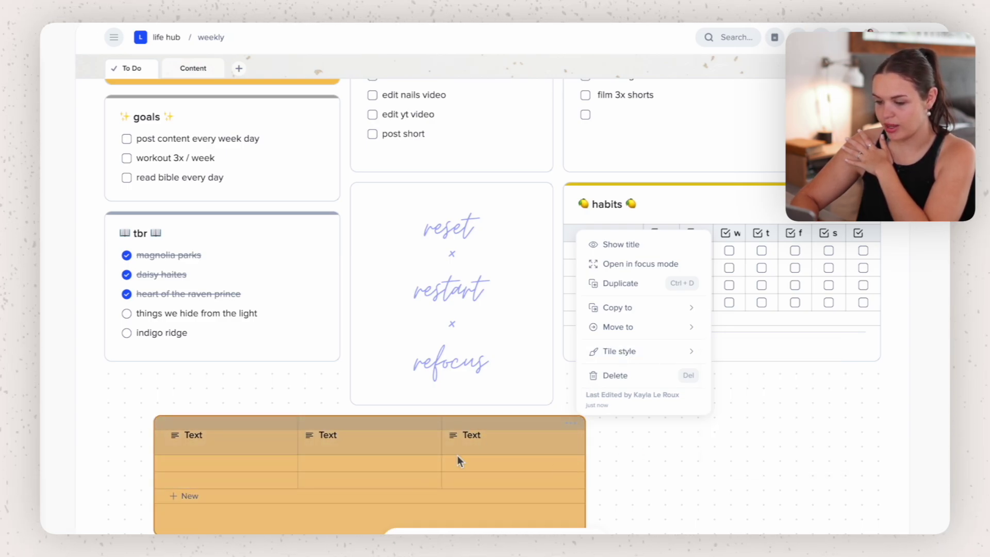
{"action": "left_click", "coordinate": [626, 474]}
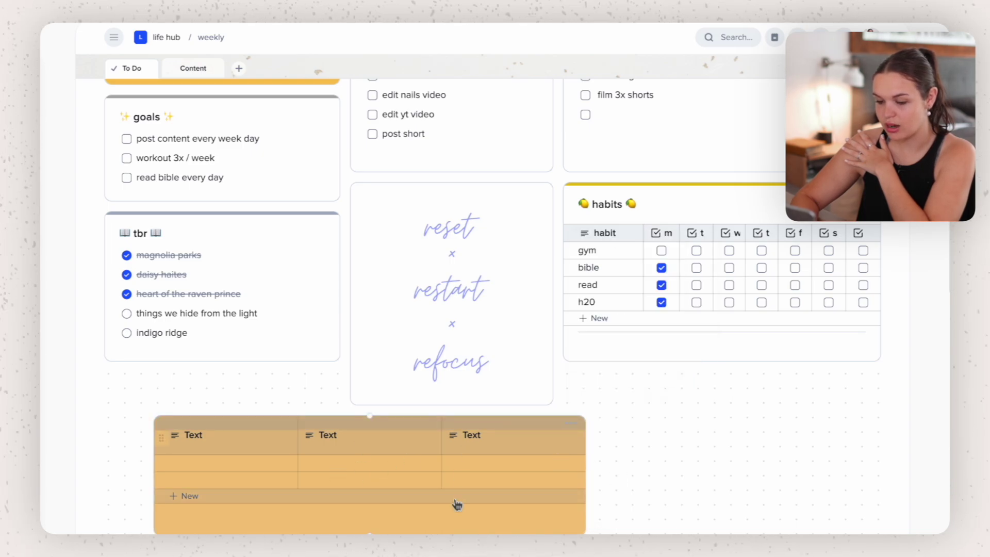
Change the orange table tile's style to a white body with only a colored top line.
{"action": "mouse_move", "coordinate": [639, 529]}
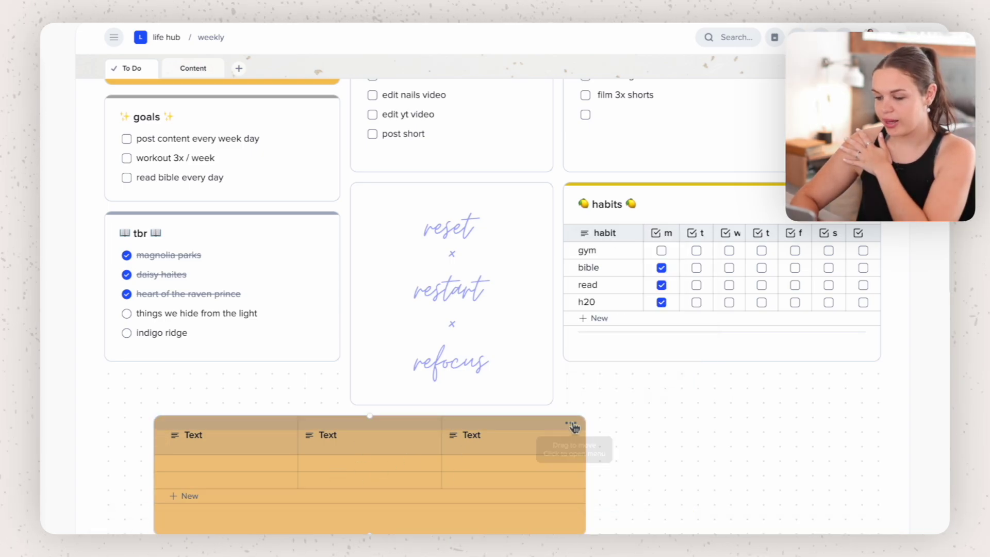
{"action": "left_click", "coordinate": [571, 424]}
{"action": "mouse_move", "coordinate": [650, 351]}
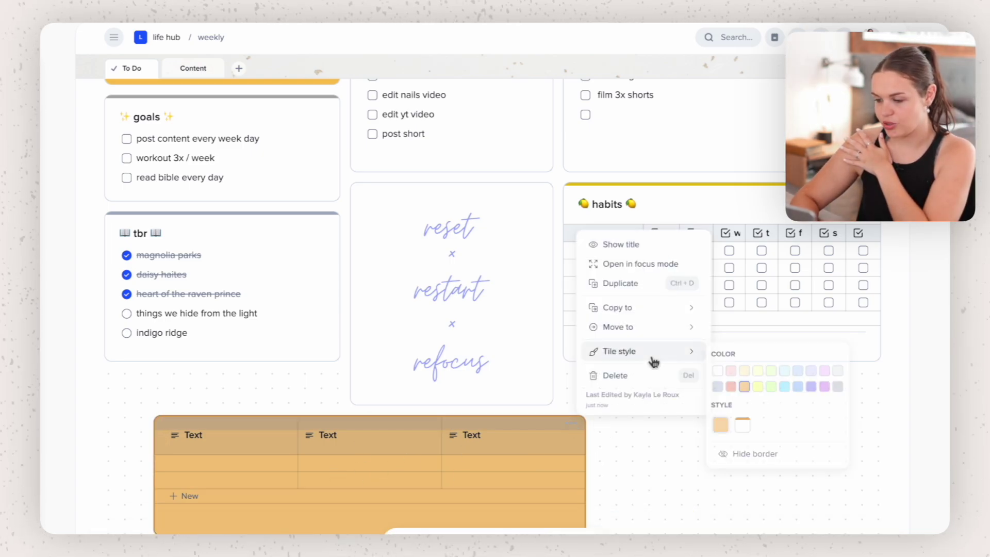
{"action": "left_click", "coordinate": [743, 425]}
{"action": "left_click", "coordinate": [661, 478]}
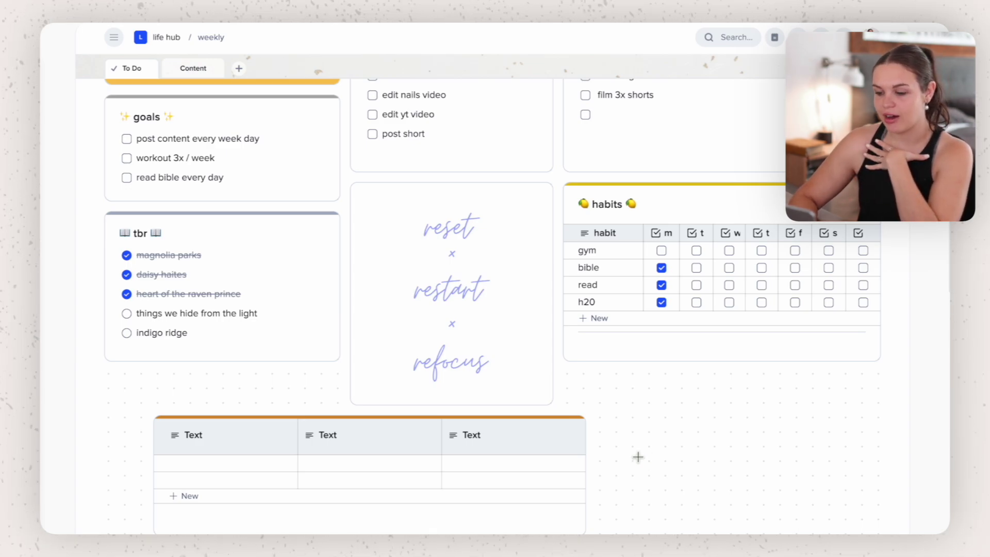
Delete the table tile below the tbr and reset tiles.
{"action": "left_click", "coordinate": [576, 426]}
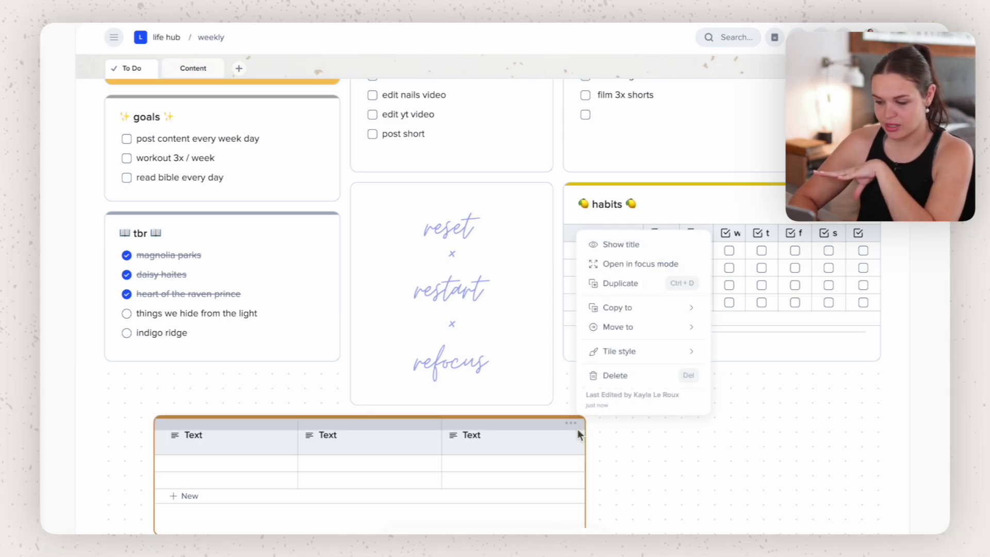
{"action": "left_click", "coordinate": [608, 385]}
Draw a new tile in the empty area below the tbr tile and title it "meal tracker".
{"action": "scroll", "coordinate": [296, 349], "scroll_direction": "down", "scroll_amount": 2}
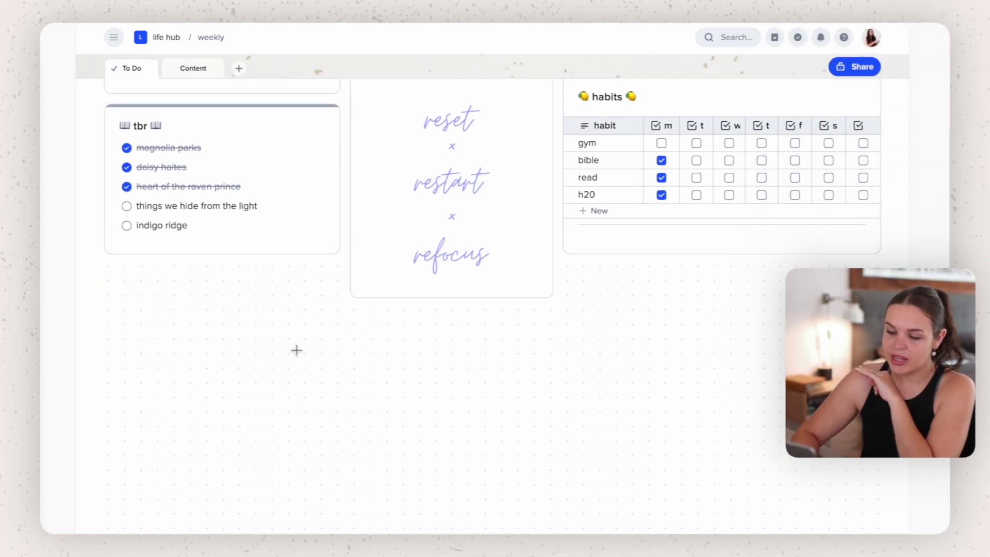
{"action": "left_click_drag", "start_coordinate": [110, 289], "coordinate": [442, 515]}
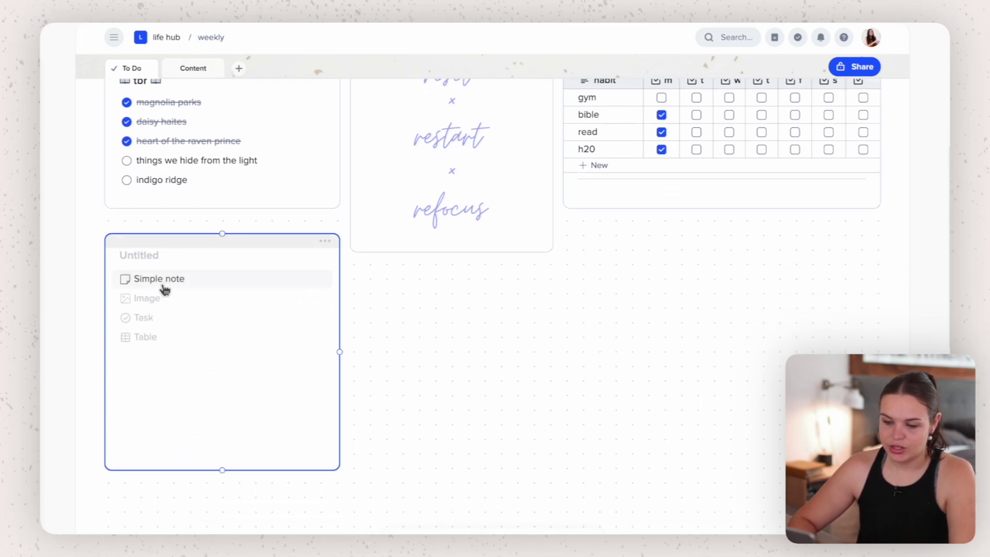
{"action": "left_click", "coordinate": [167, 263]}
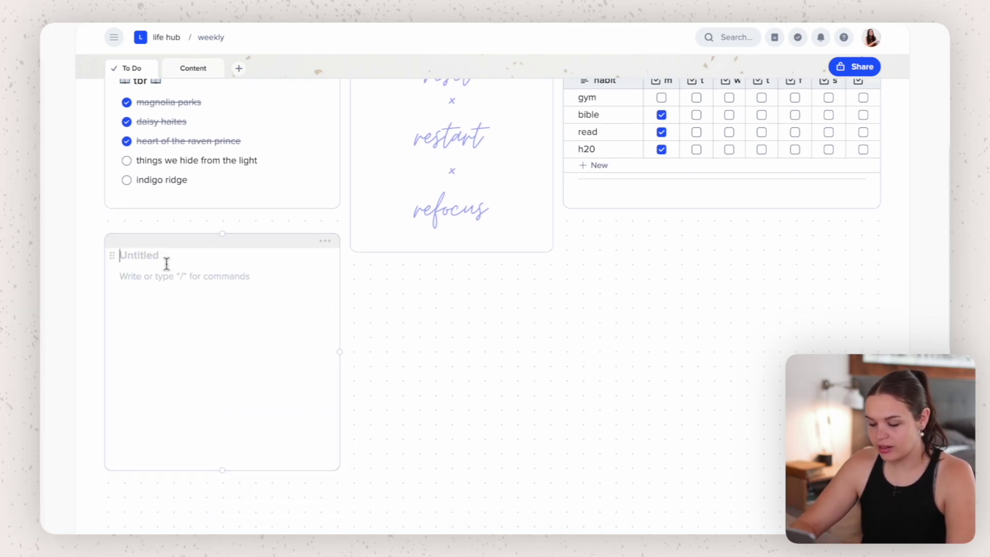
{"action": "type", "text": "meal t"}
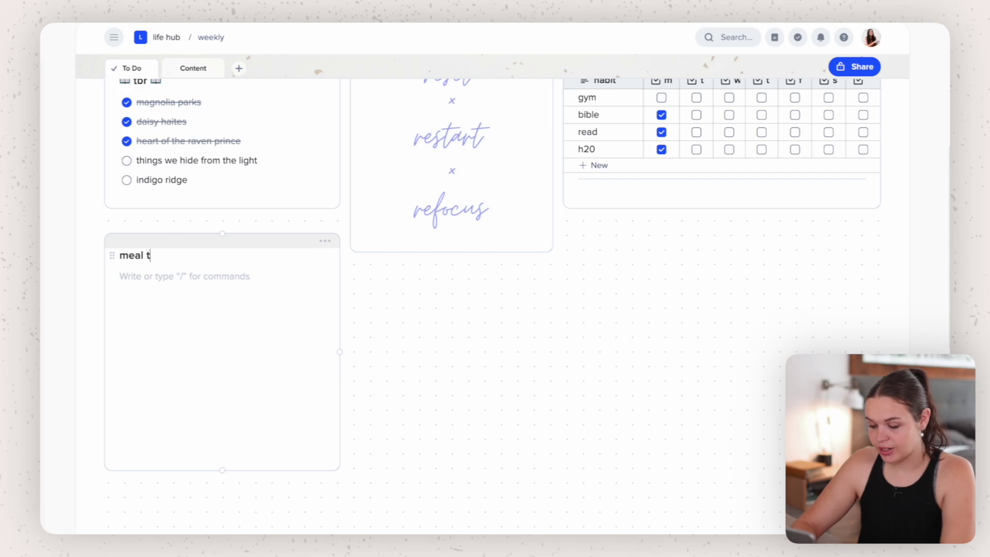
{"action": "type", "text": "racker"}
Insert a table in the meal tracker tile and name its first column "meal".
{"action": "left_click", "coordinate": [121, 277]}
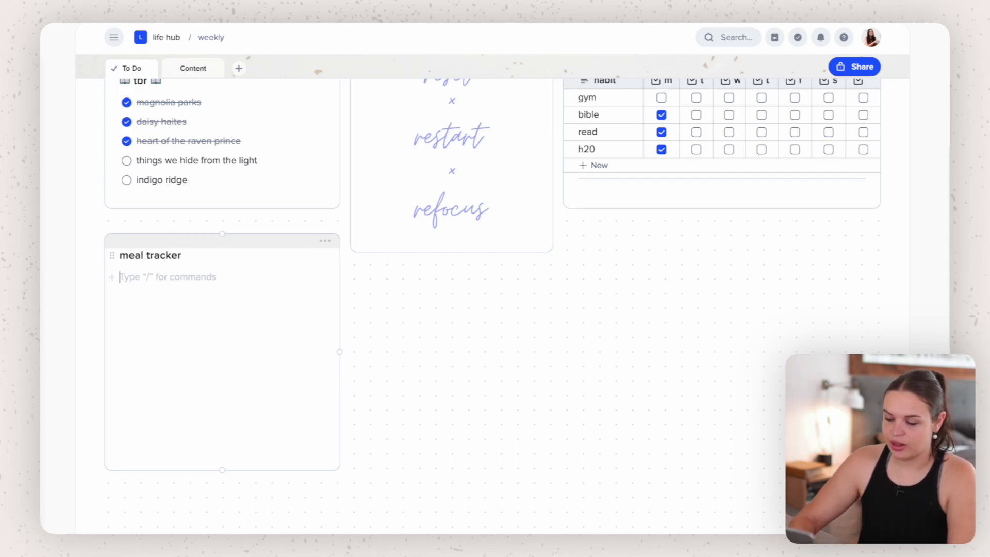
{"action": "type", "text": "/ta"}
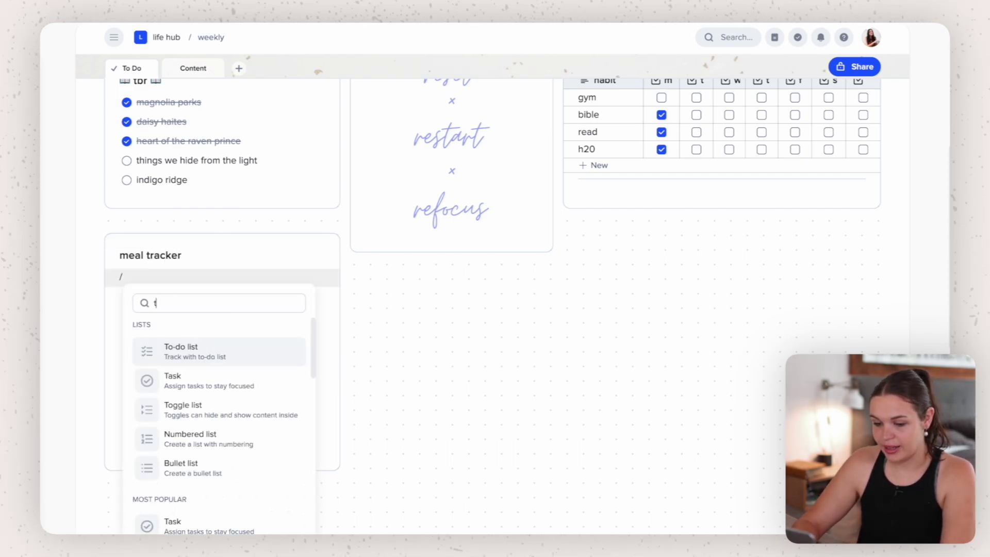
{"action": "left_click", "coordinate": [174, 524]}
{"action": "left_click", "coordinate": [151, 287]}
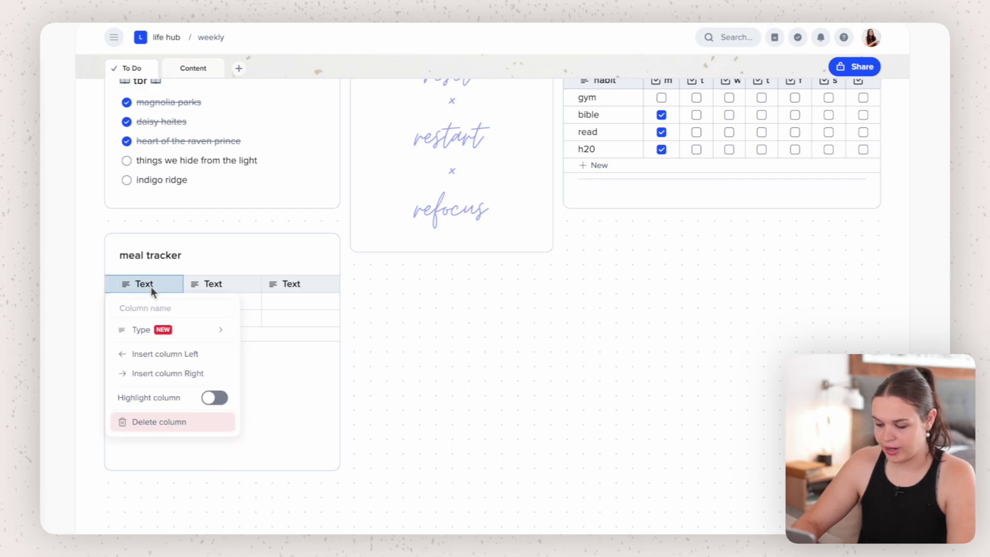
{"action": "type", "text": "meal"}
{"action": "key", "text": "Return"}
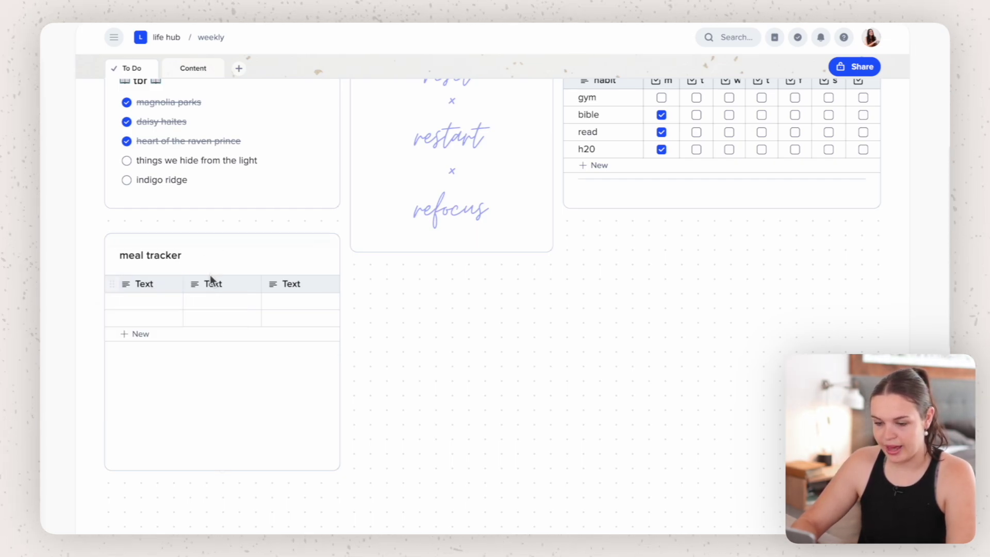
Reduce the meal tracker table to two columns, naming the second "day" and giving it the Multiselect type.
{"action": "left_click", "coordinate": [215, 283]}
{"action": "type", "text": "day"}
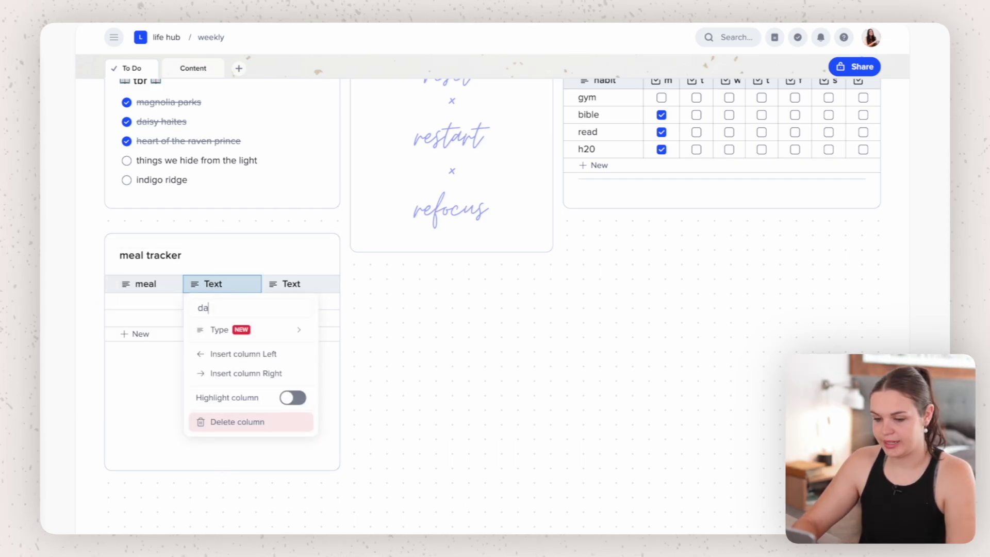
{"action": "mouse_move", "coordinate": [295, 309]}
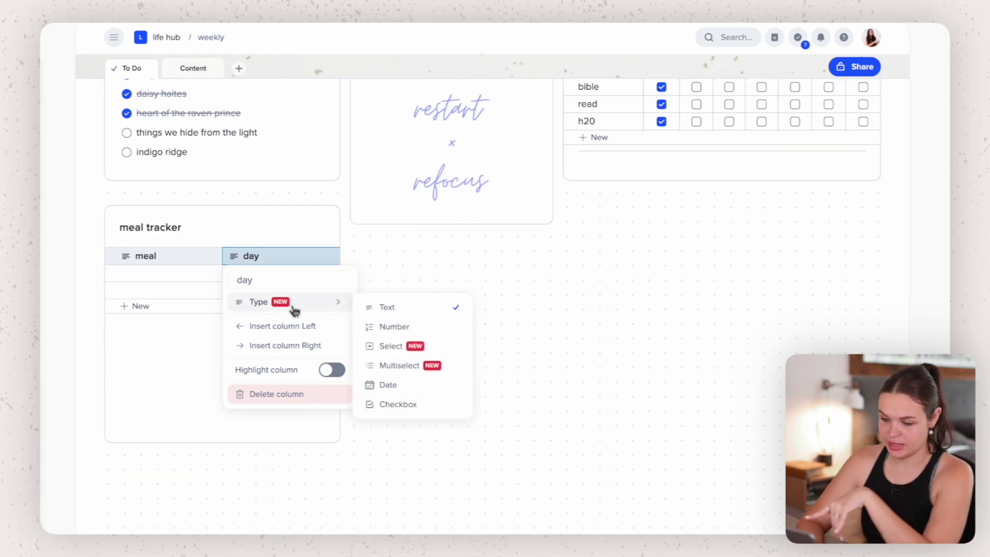
{"action": "left_click", "coordinate": [408, 366]}
Fill the first table row with the meal "chicken parm" and a new day option "monday".
{"action": "left_click", "coordinate": [145, 278]}
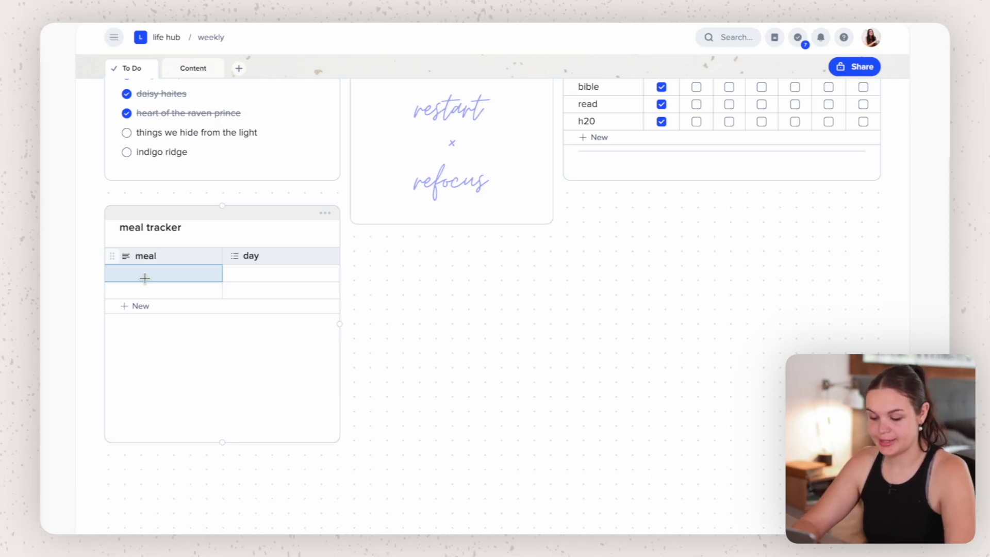
{"action": "type", "text": "ck"}
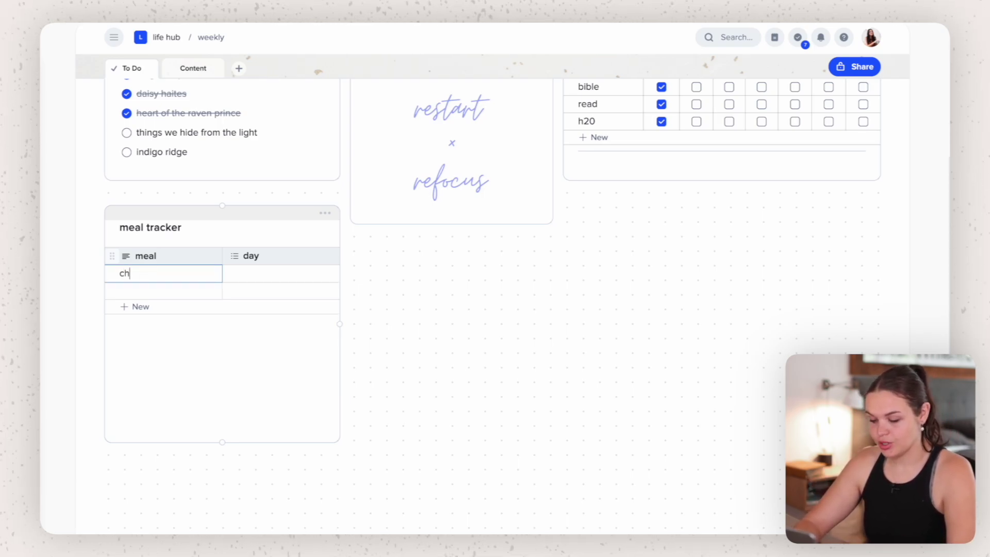
{"action": "type", "text": "icken parm"}
{"action": "left_click", "coordinate": [237, 277]}
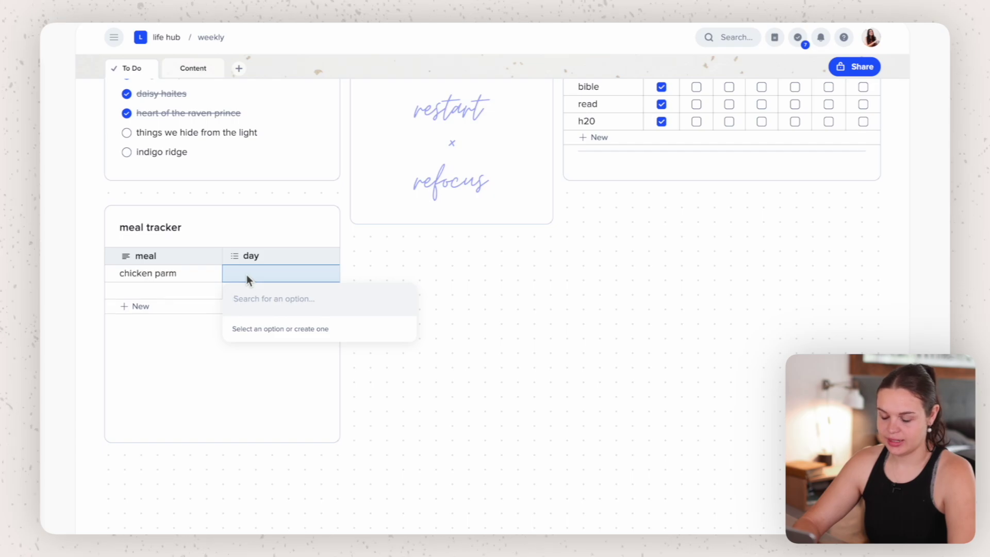
{"action": "type", "text": "monday"}
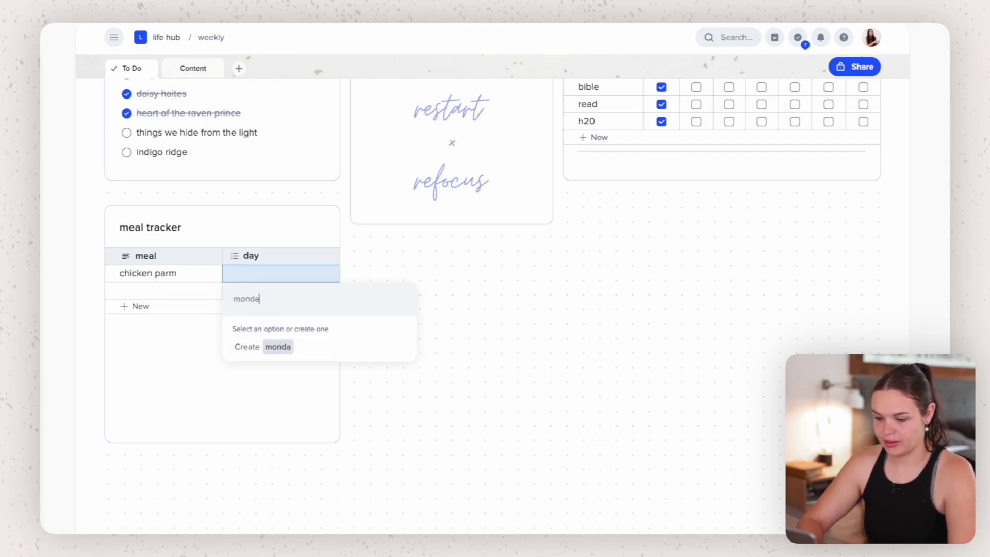
{"action": "key", "text": "Return"}
Insert an image below the meal table, using an Unsplash search for "chicken" and the photo of roast chicken with greens.
{"action": "left_click", "coordinate": [198, 339]}
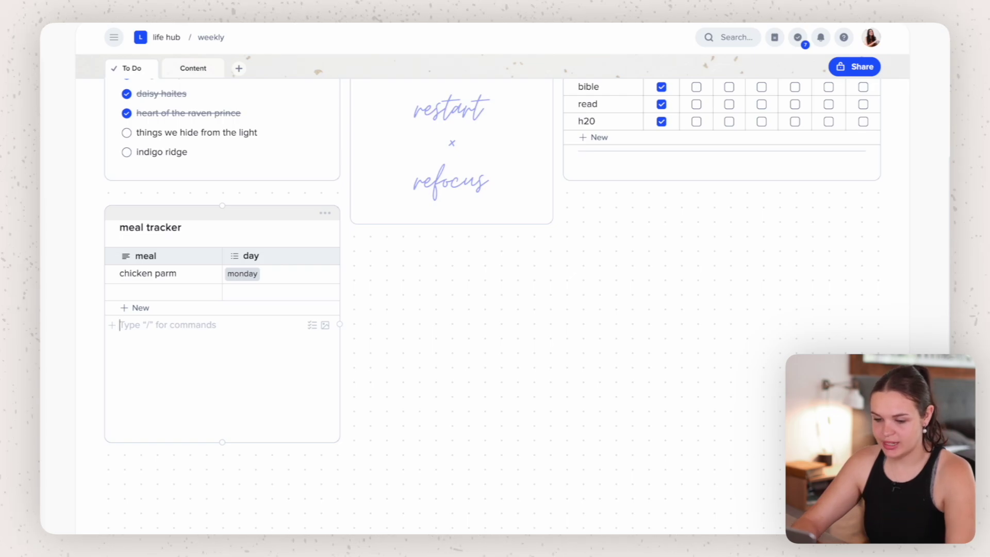
{"action": "key", "text": "Return"}
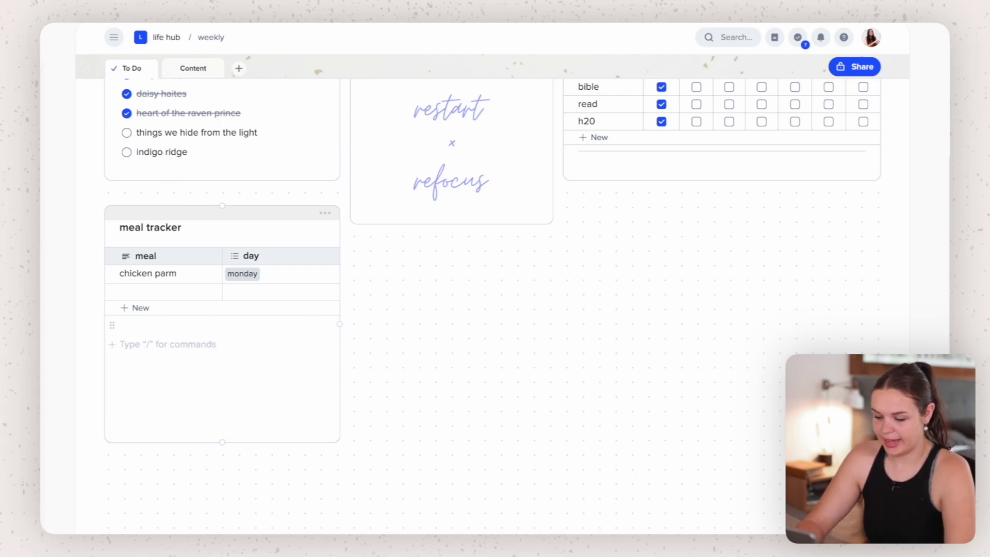
{"action": "type", "text": "/im"}
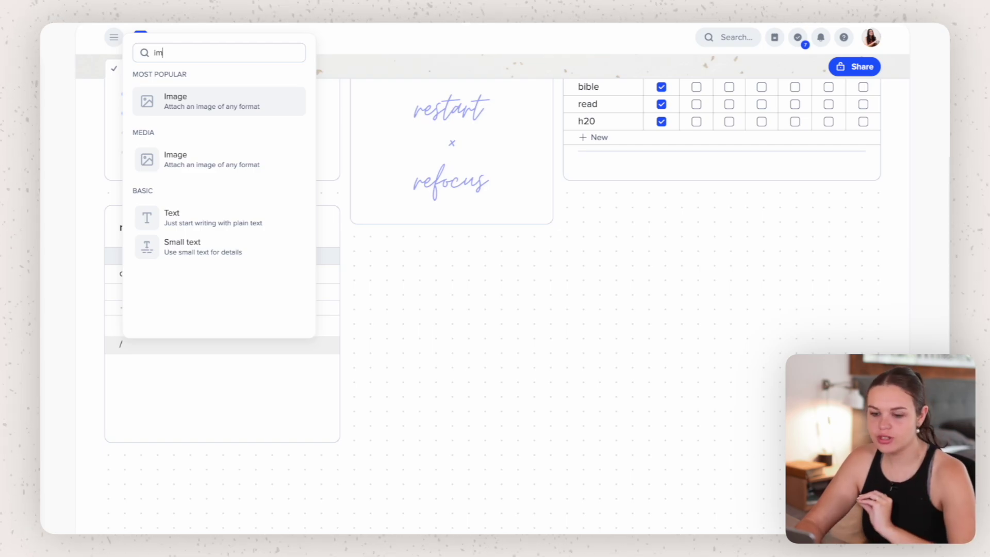
{"action": "key", "text": "Return"}
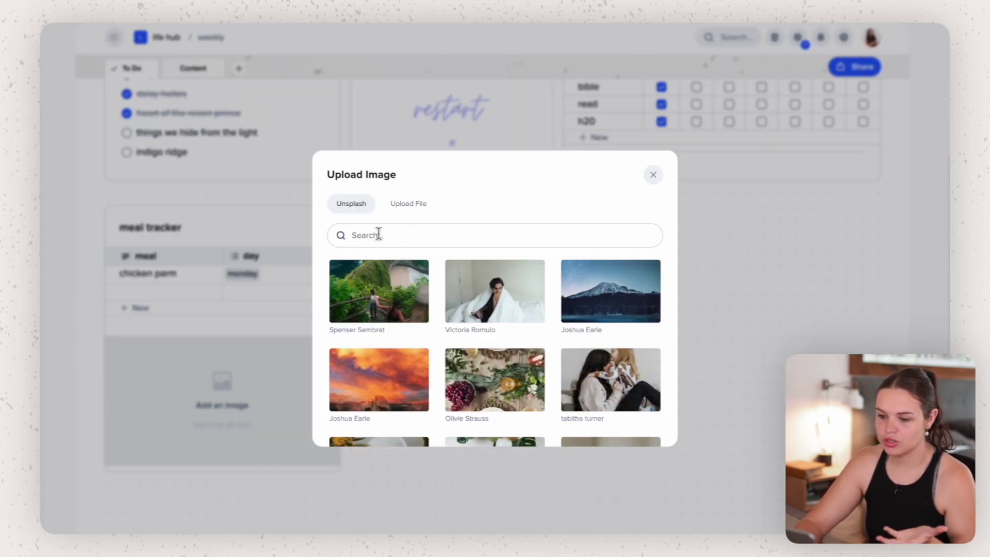
{"action": "type", "text": "cha"}
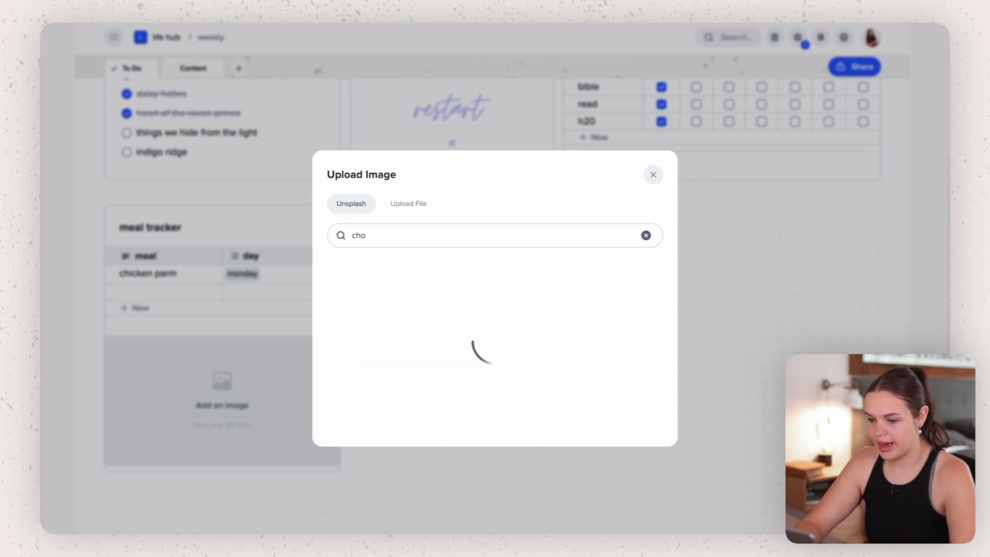
{"action": "key", "text": "BackSpace"}
{"action": "key", "text": "BackSpace"}
{"action": "type", "text": "hicken"}
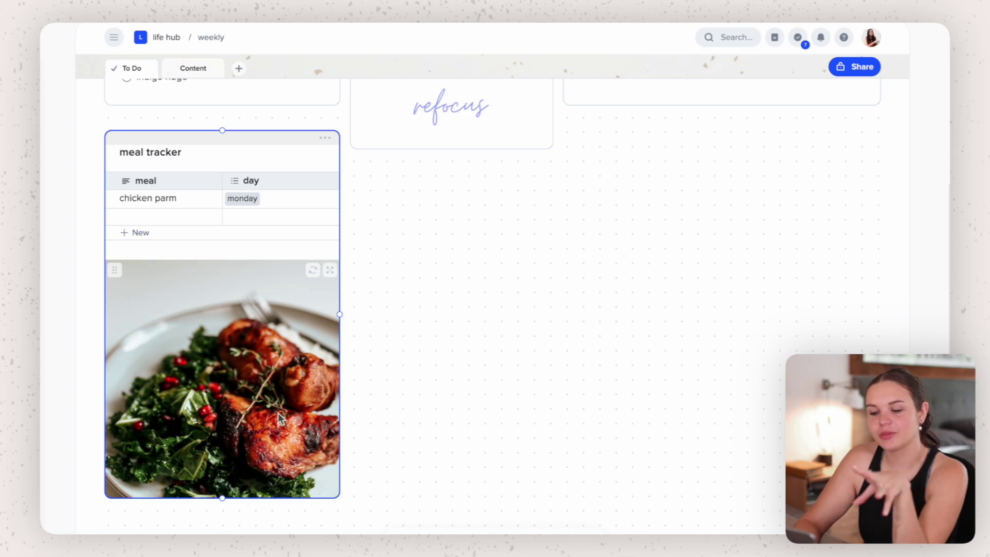
Delete the whole meal tracker tile.
{"action": "left_click", "coordinate": [325, 138]}
{"action": "left_click", "coordinate": [376, 312]}
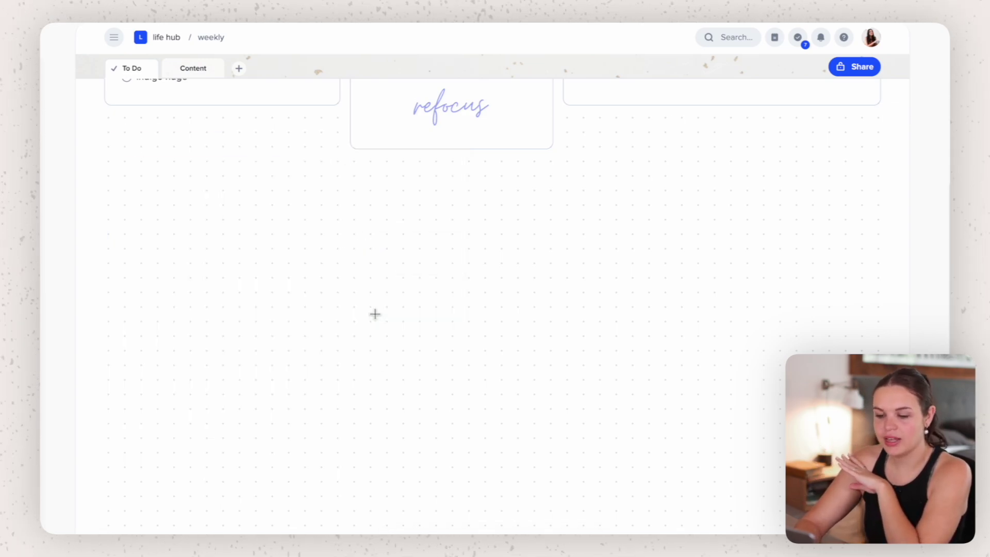
Open the Content page of the weekly project and review its videos plan for each day of the week.
{"action": "scroll", "coordinate": [375, 316], "scroll_direction": "up", "scroll_amount": 5}
{"action": "scroll", "coordinate": [376, 320], "scroll_direction": "down", "scroll_amount": 1}
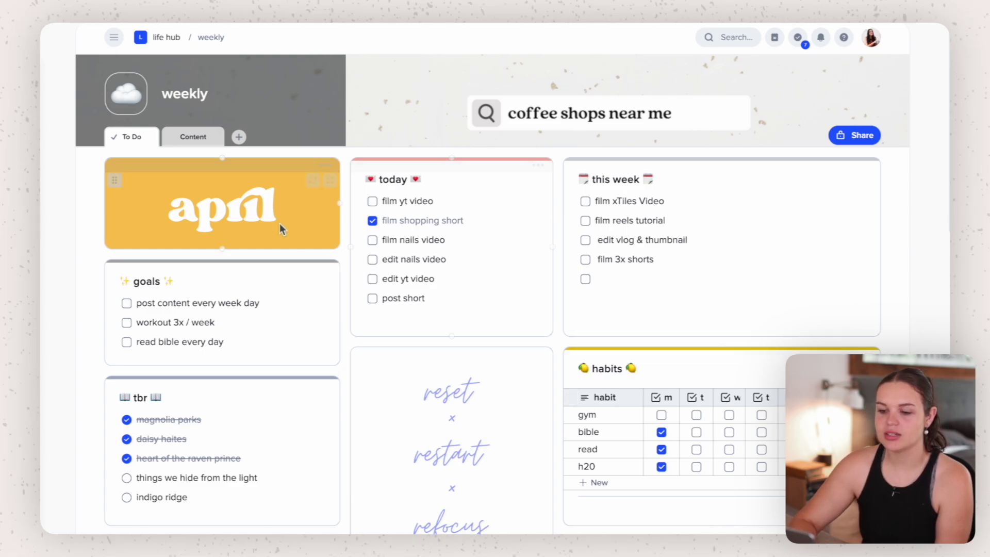
{"action": "left_click", "coordinate": [200, 140]}
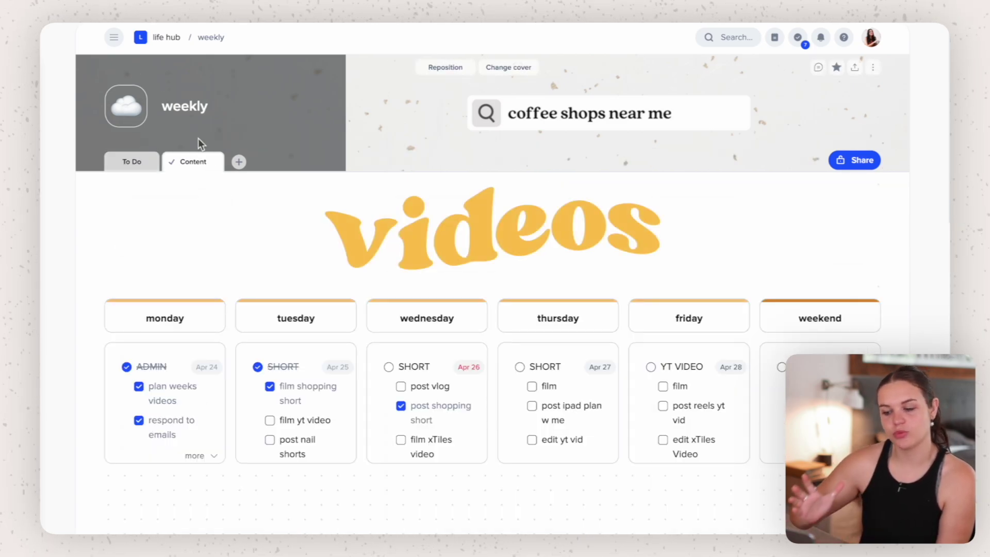
{"action": "scroll", "coordinate": [292, 378], "scroll_direction": "down", "scroll_amount": 1}
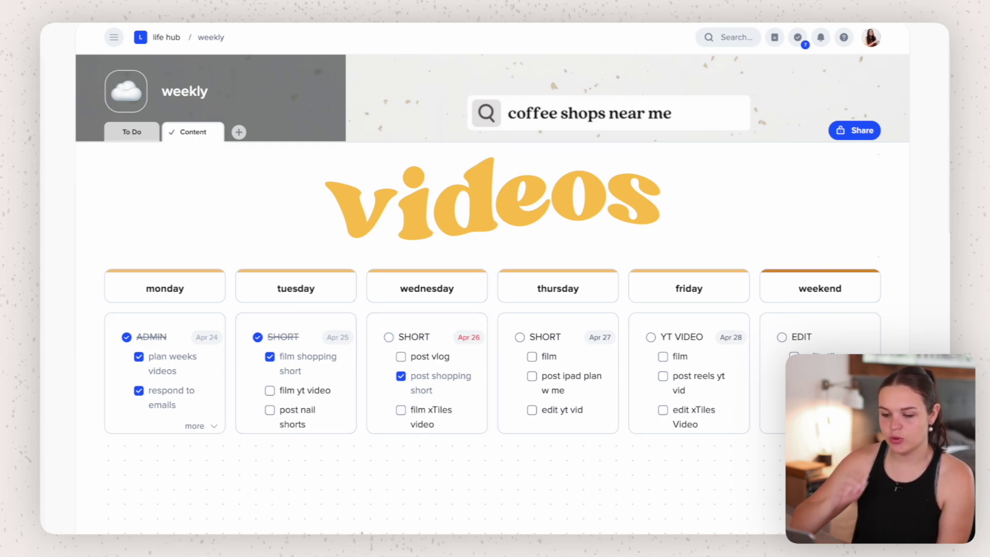
{"action": "scroll", "coordinate": [369, 520], "scroll_direction": "up", "scroll_amount": 1}
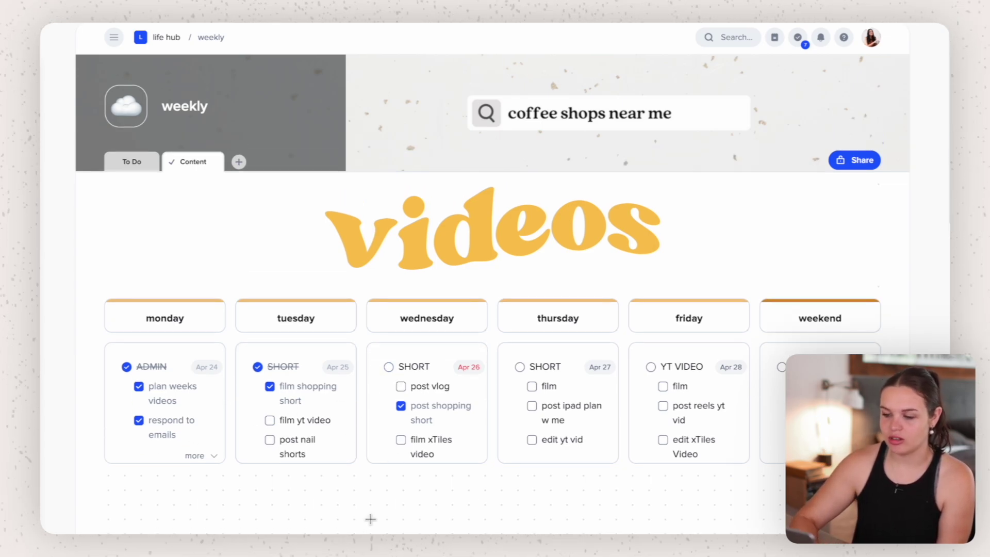
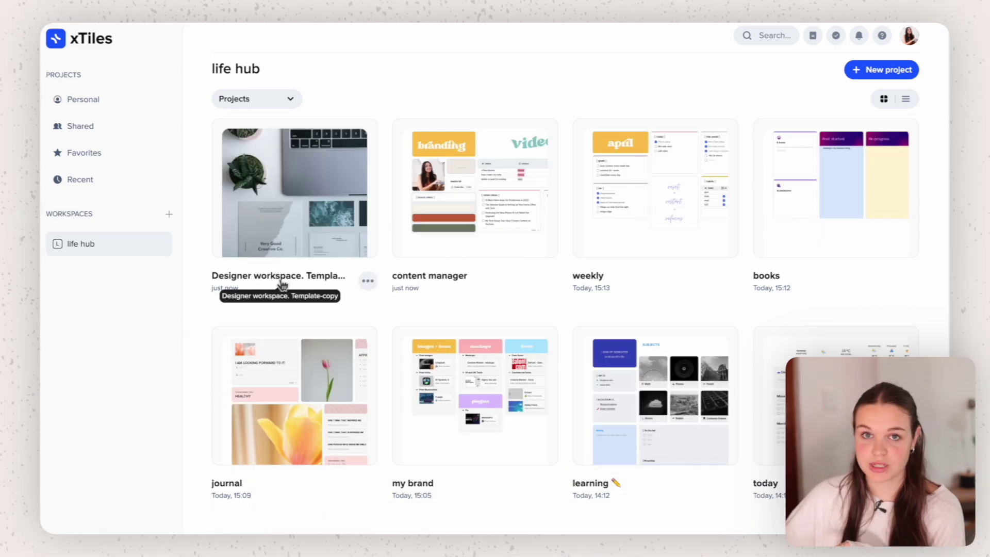
Open the Designer workspace template copy and look over the link tiles on its useful tools page.
{"action": "left_click", "coordinate": [279, 256]}
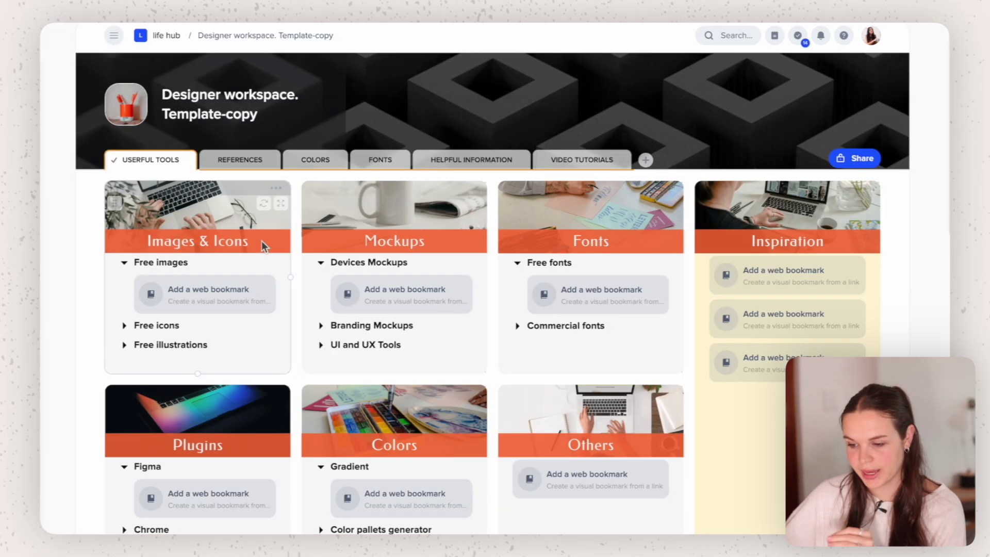
{"action": "scroll", "coordinate": [310, 448], "scroll_direction": "down", "scroll_amount": 2}
{"action": "scroll", "coordinate": [316, 471], "scroll_direction": "up", "scroll_amount": 2}
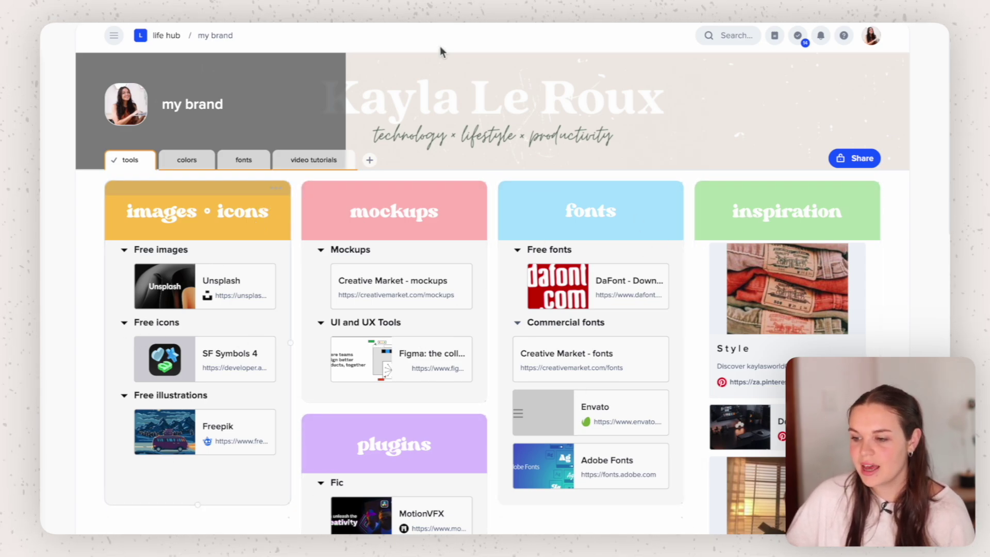
Compare the colors, fonts and video tutorials pages of the my brand project with those of the Designer workspace template copy.
{"action": "left_click", "coordinate": [190, 164]}
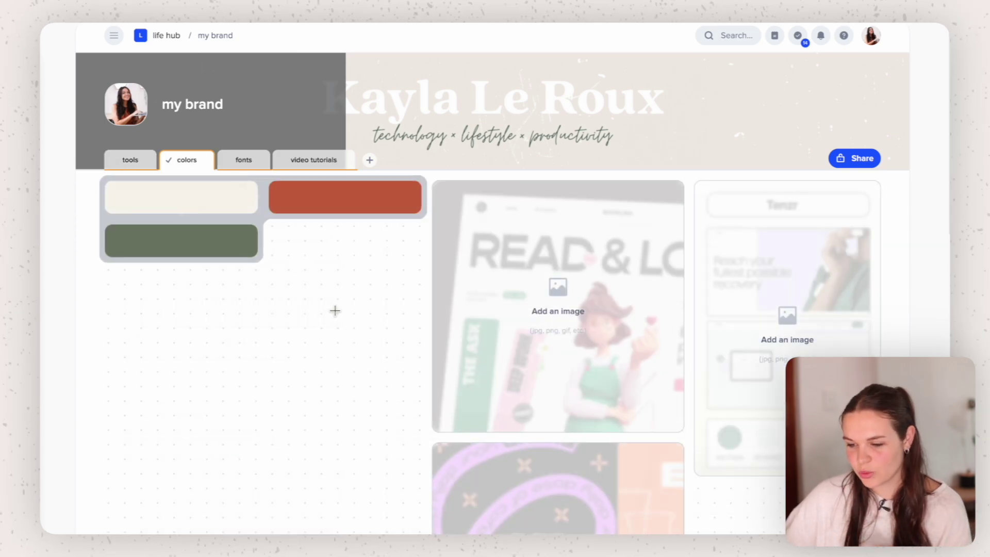
{"action": "left_click", "coordinate": [246, 164]}
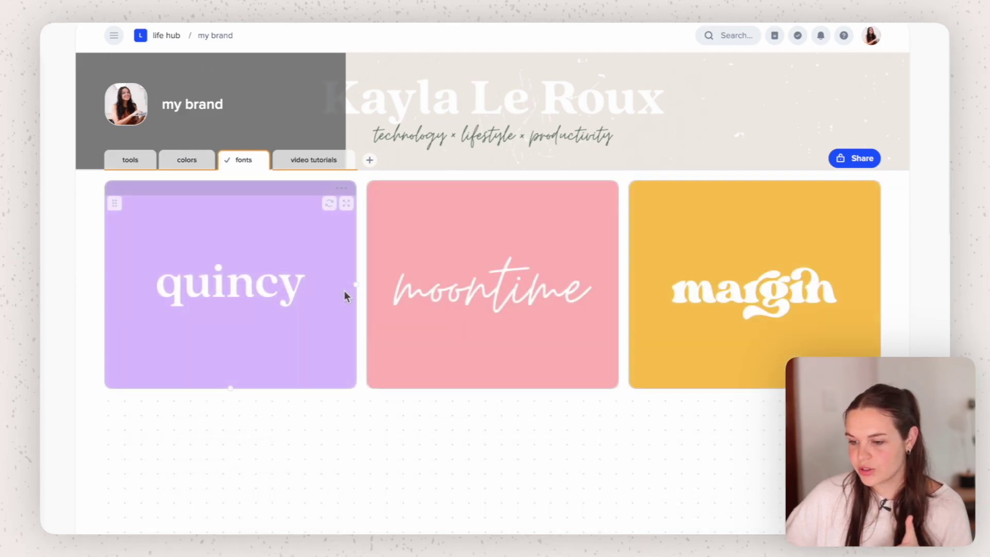
{"action": "left_click", "coordinate": [324, 165]}
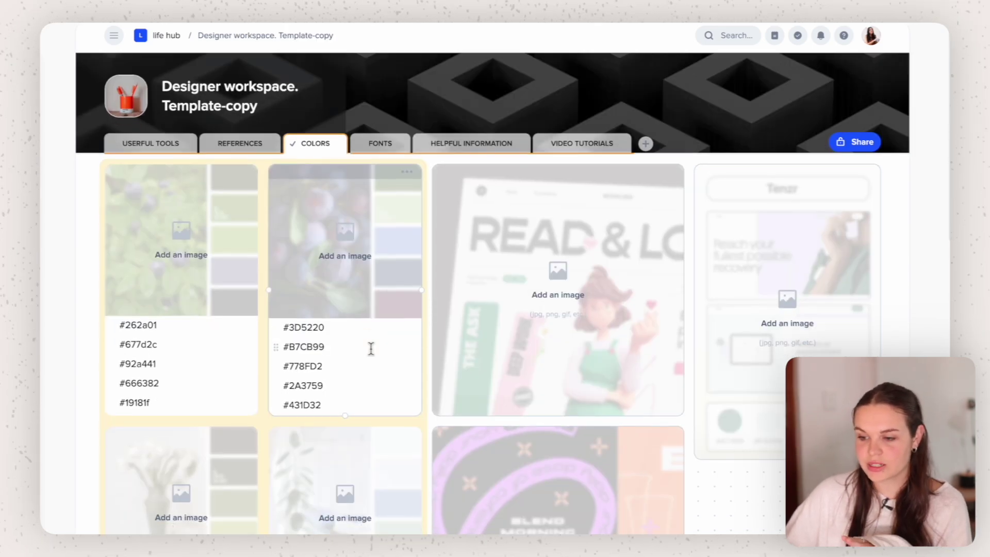
{"action": "left_click", "coordinate": [381, 143]}
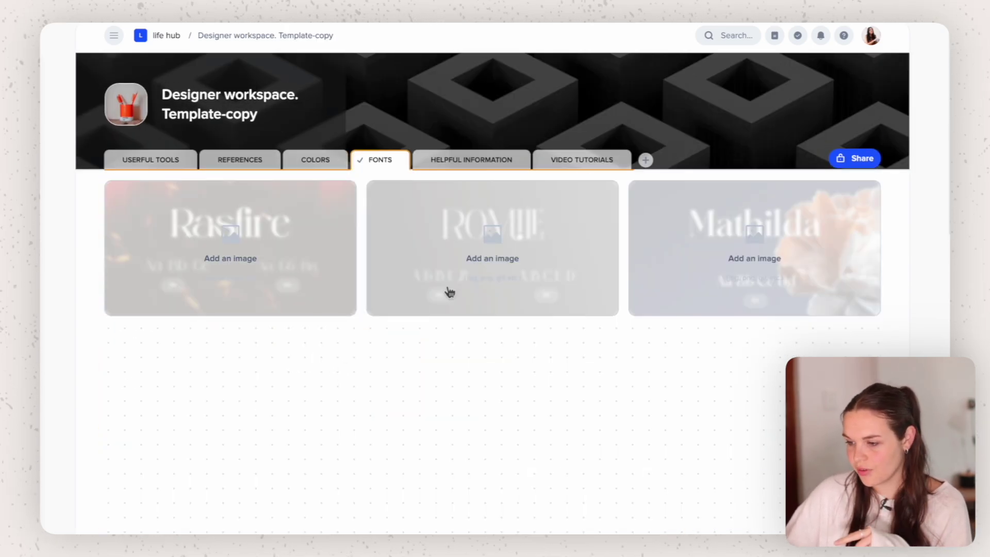
{"action": "left_click", "coordinate": [582, 172]}
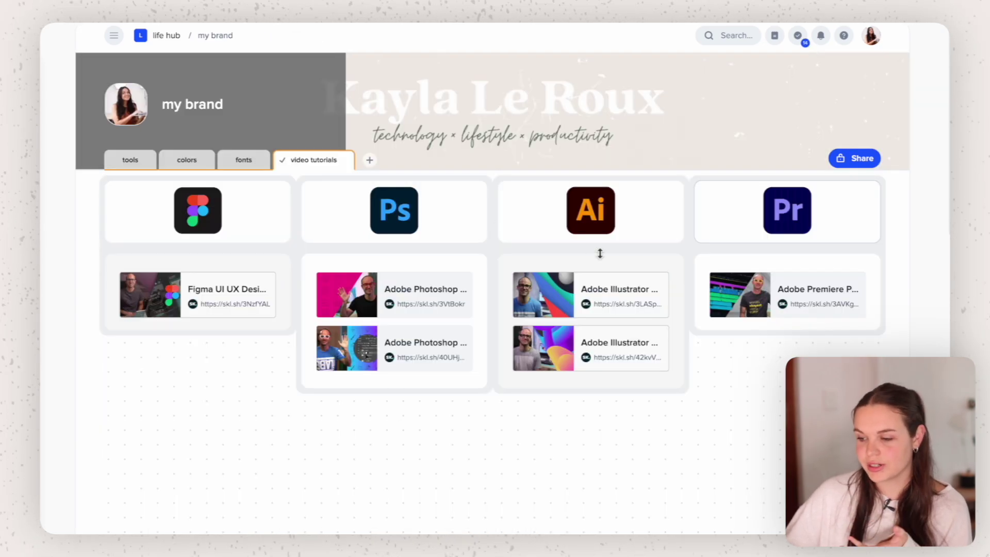
Go back through the fonts and colors pages of the my brand project to its tools page.
{"action": "left_click", "coordinate": [243, 161]}
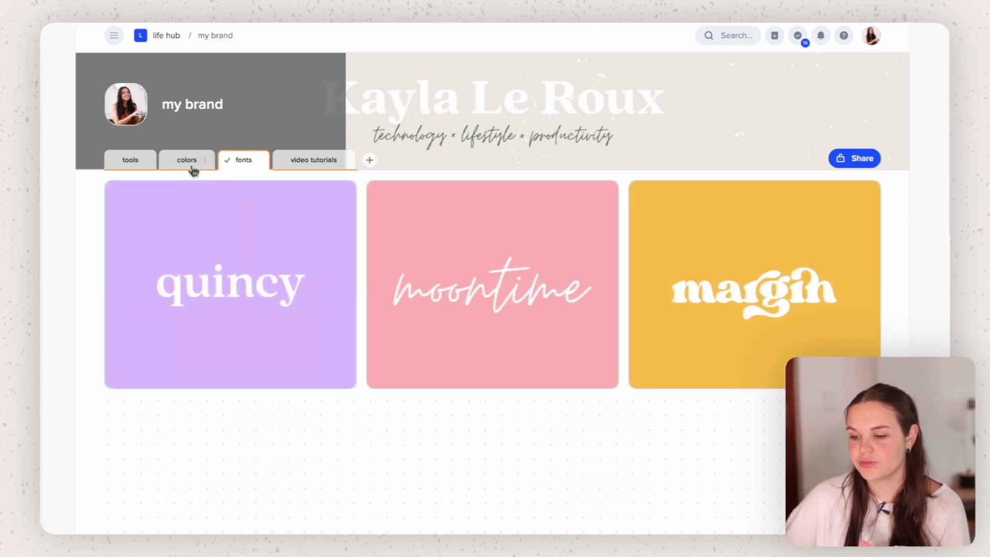
{"action": "left_click", "coordinate": [192, 168]}
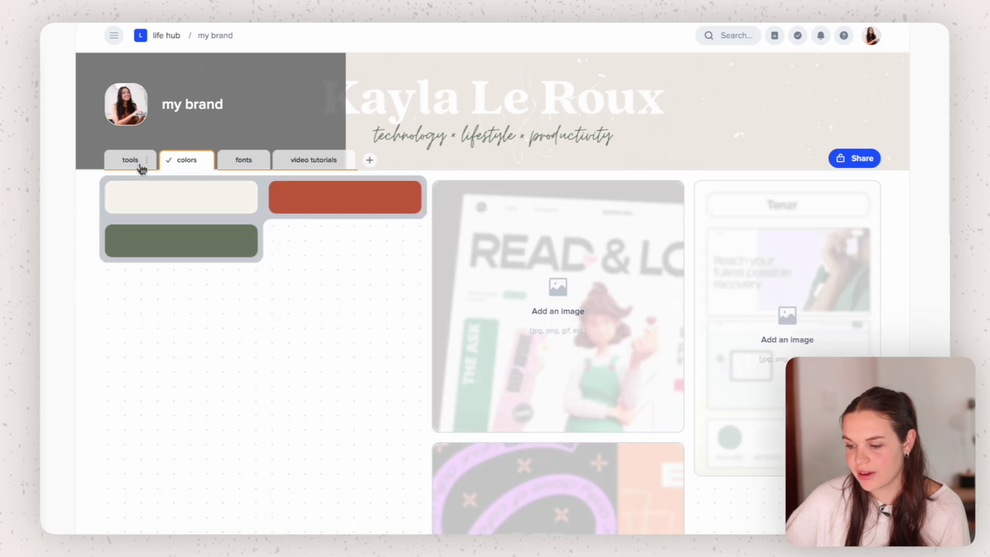
{"action": "left_click", "coordinate": [135, 161]}
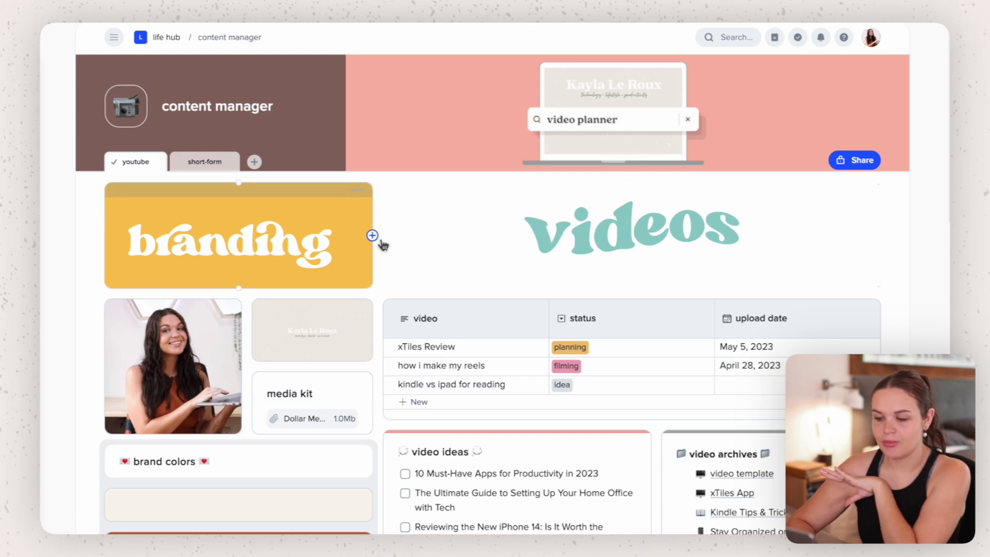
Look over the youtube page of the content manager project, including its branding tiles, videos table, video ideas and archives.
{"action": "scroll", "coordinate": [381, 267], "scroll_direction": "down", "scroll_amount": 3}
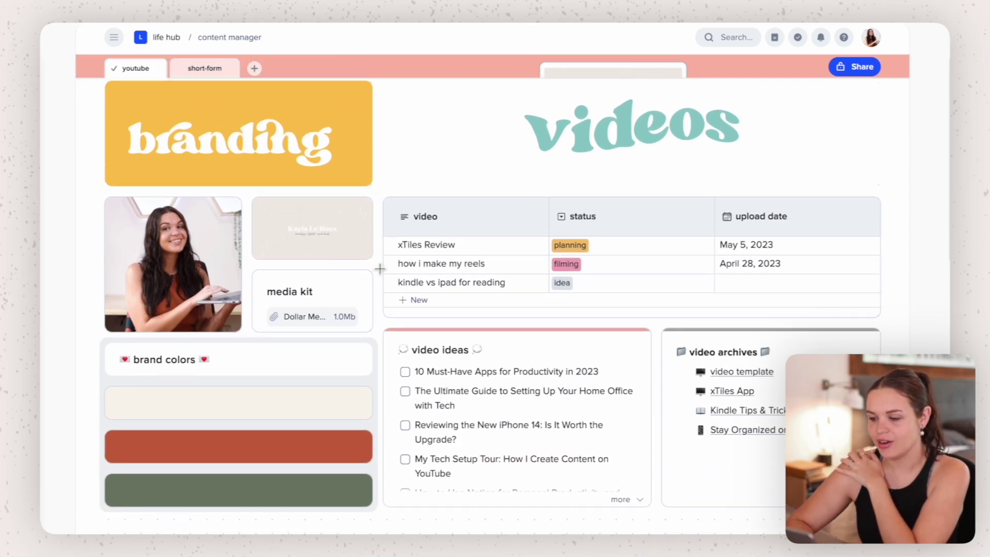
{"action": "scroll", "coordinate": [380, 269], "scroll_direction": "up", "scroll_amount": 1}
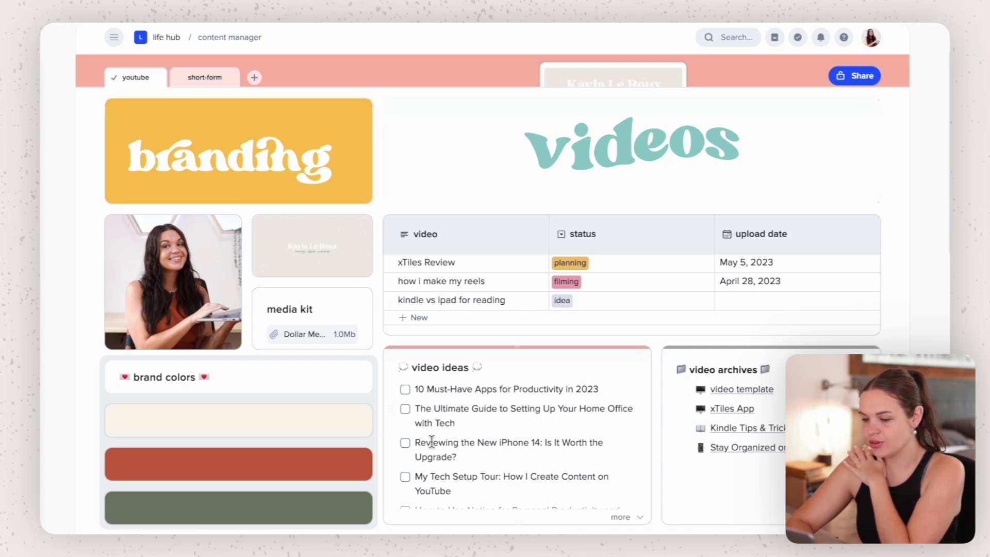
{"action": "scroll", "coordinate": [825, 208], "scroll_direction": "up", "scroll_amount": 2}
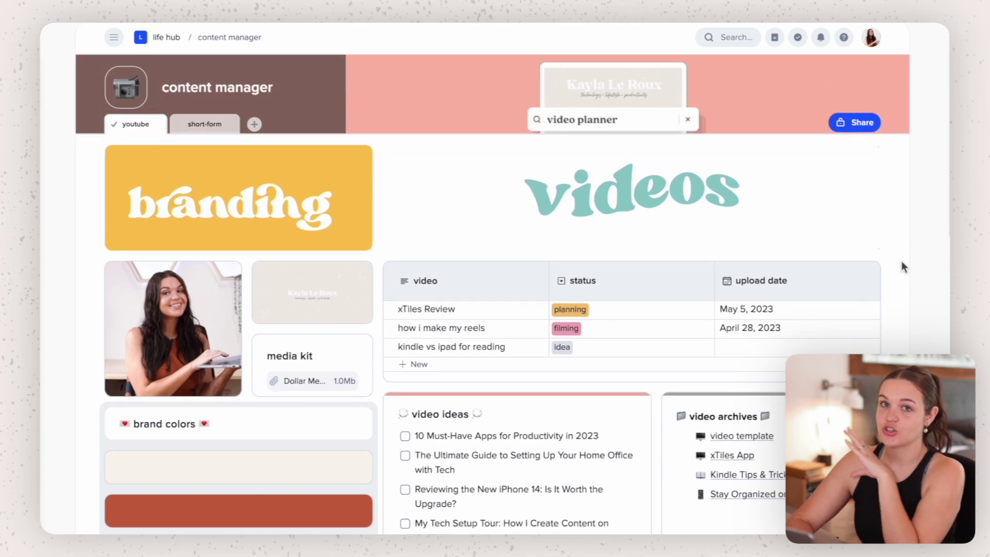
{"action": "scroll", "coordinate": [902, 263], "scroll_direction": "down", "scroll_amount": 1}
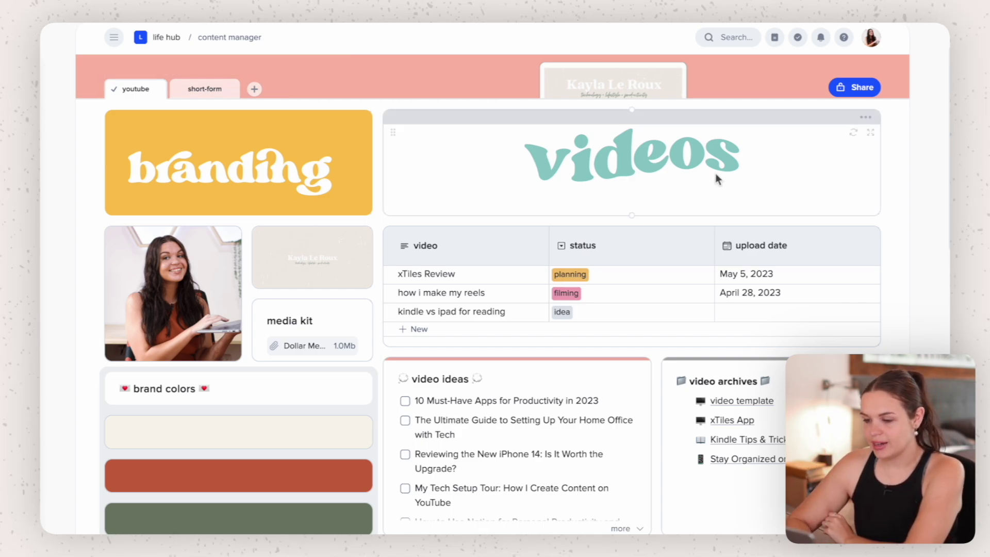
{"action": "scroll", "coordinate": [941, 341], "scroll_direction": "down", "scroll_amount": 1}
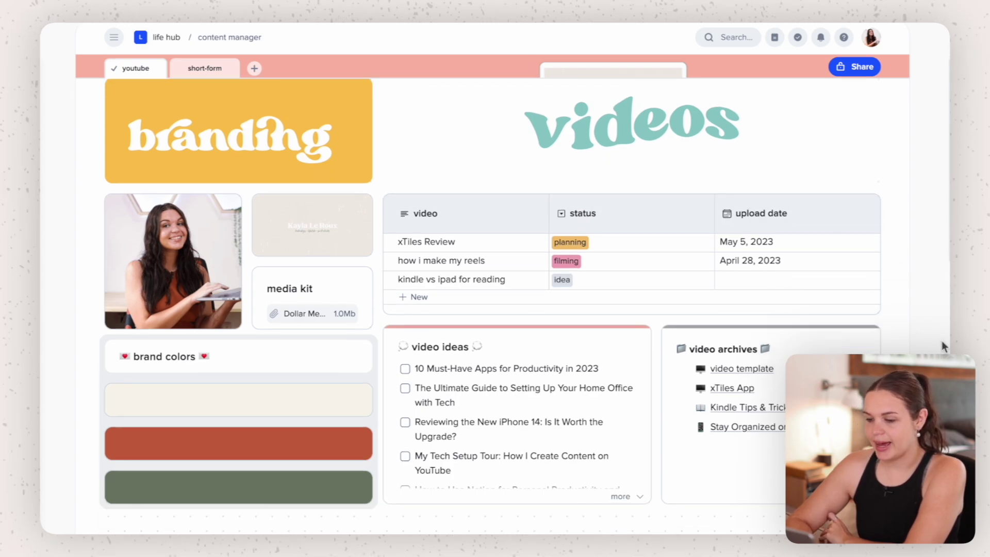
Set the status of the xTiles Review video to "filming" in the videos table.
{"action": "scroll", "coordinate": [941, 341], "scroll_direction": "down", "scroll_amount": 1}
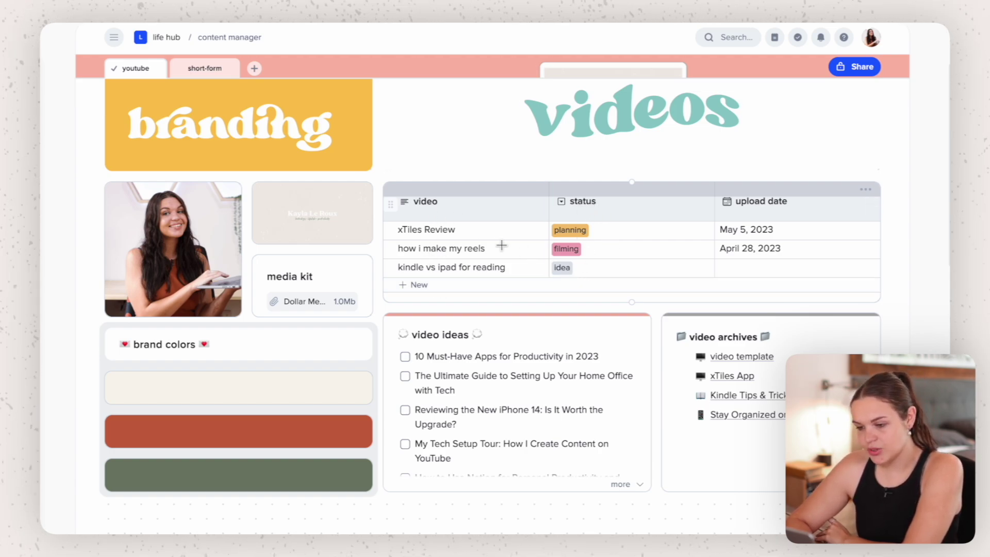
{"action": "left_click", "coordinate": [568, 233]}
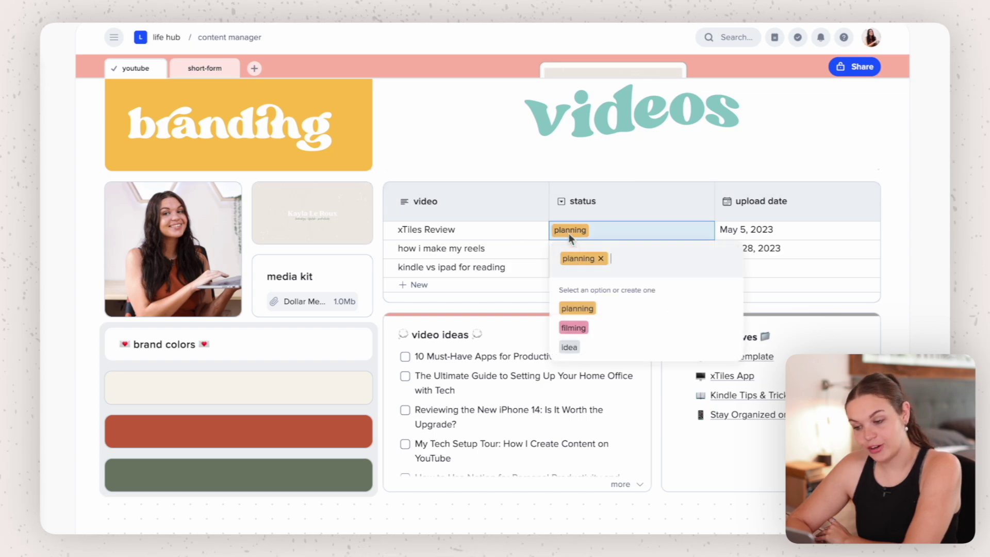
{"action": "left_click", "coordinate": [584, 340]}
{"action": "left_click", "coordinate": [758, 267]}
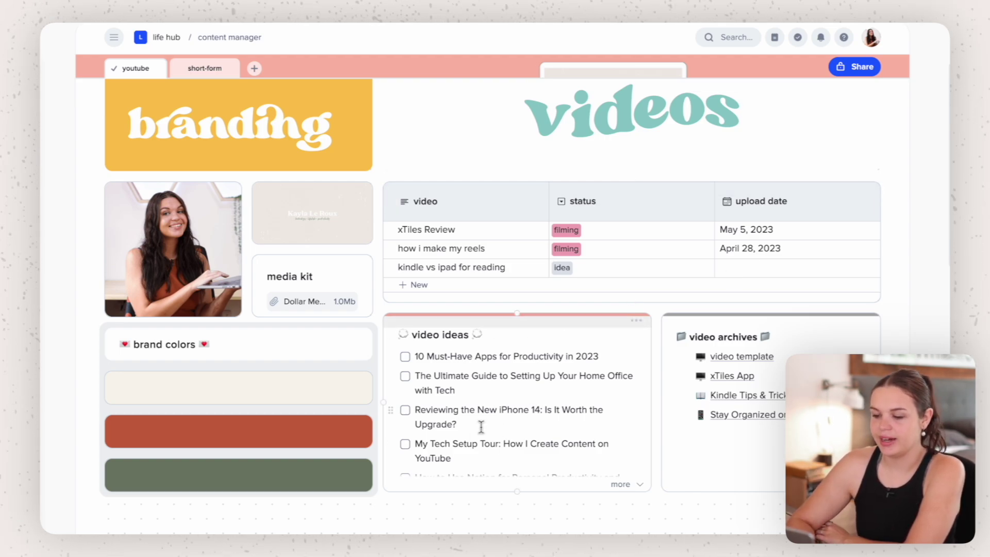
Expand the video ideas tile to read its full checklist, and collapse it again.
{"action": "scroll", "coordinate": [464, 436], "scroll_direction": "down", "scroll_amount": 2}
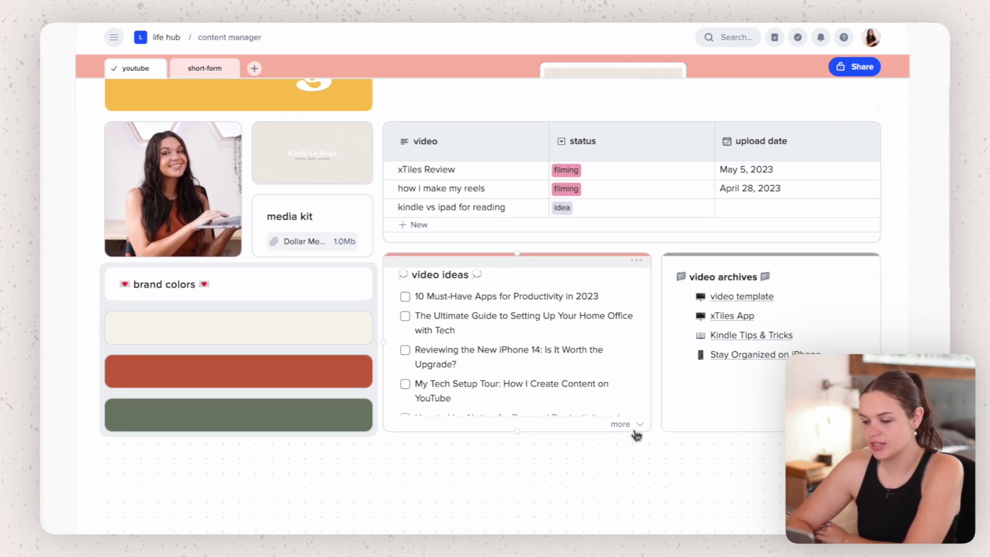
{"action": "left_click", "coordinate": [624, 424]}
{"action": "scroll", "coordinate": [644, 449], "scroll_direction": "down", "scroll_amount": 10}
{"action": "scroll", "coordinate": [618, 464], "scroll_direction": "up", "scroll_amount": 4}
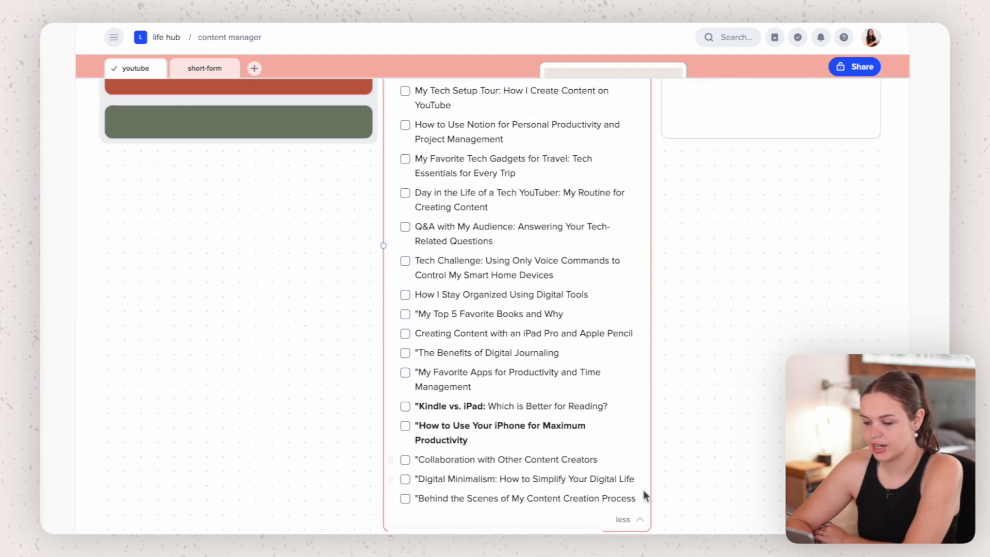
{"action": "left_click", "coordinate": [630, 519]}
{"action": "scroll", "coordinate": [654, 327], "scroll_direction": "up", "scroll_amount": 3}
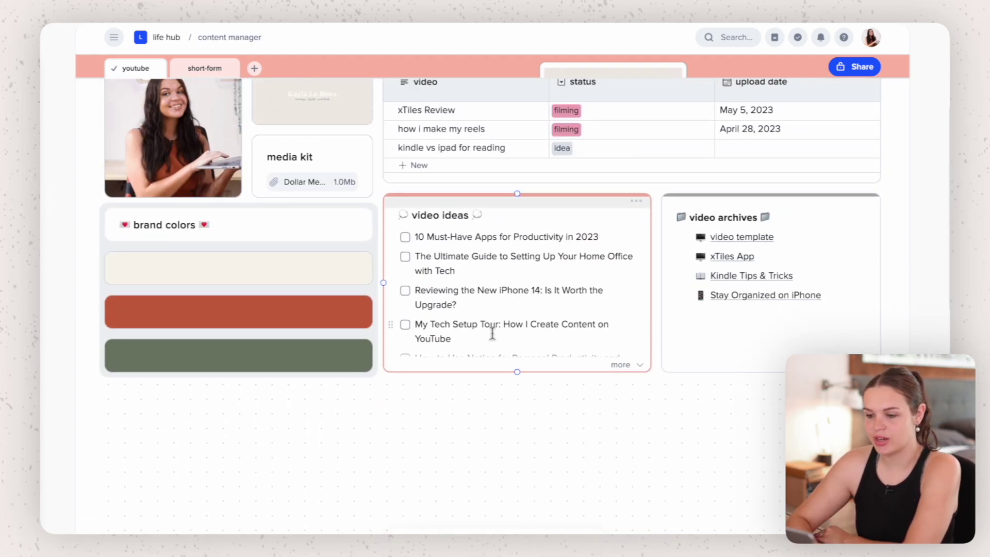
Look over the video archives tile and open its Kindle Tips & Tricks page.
{"action": "scroll", "coordinate": [493, 333], "scroll_direction": "up", "scroll_amount": 1}
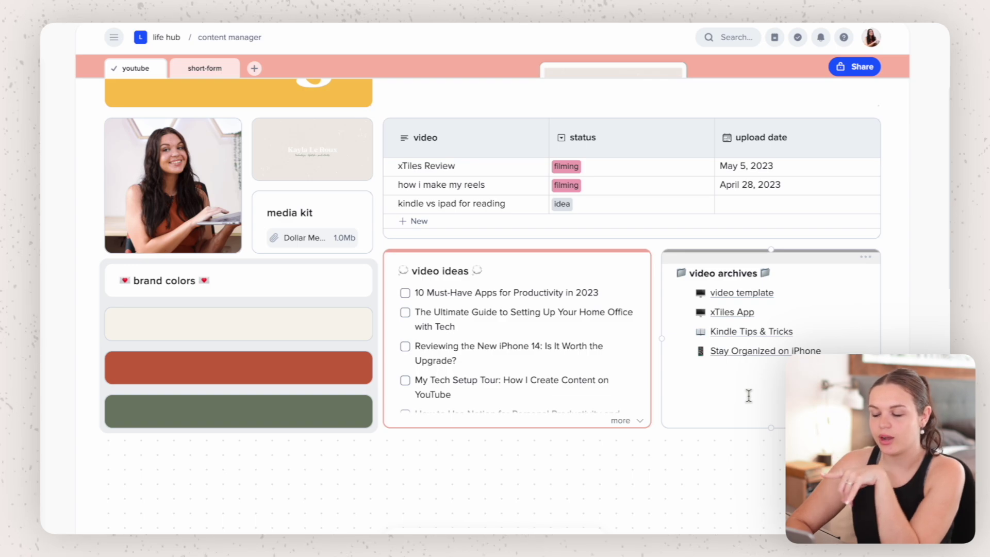
{"action": "scroll", "coordinate": [738, 409], "scroll_direction": "up", "scroll_amount": 1}
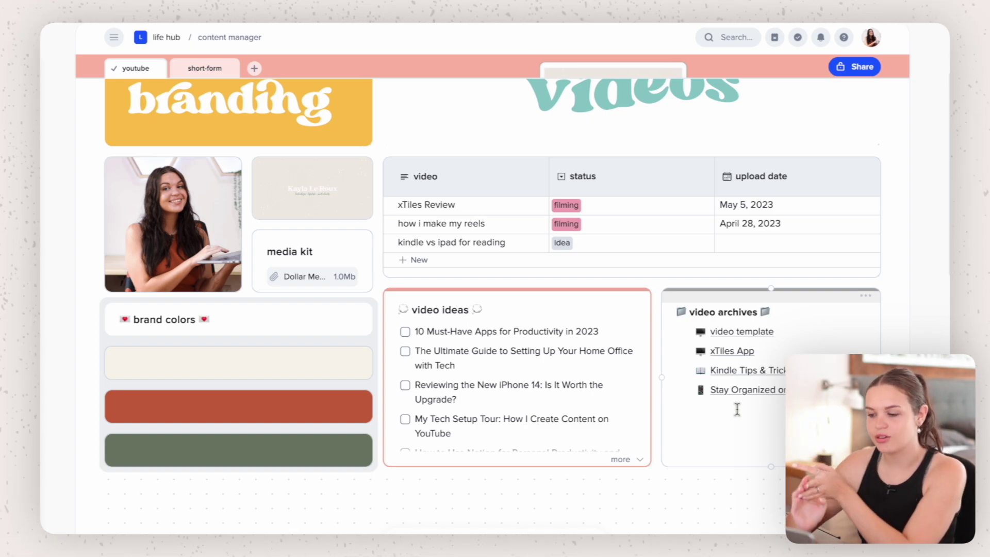
{"action": "scroll", "coordinate": [737, 409], "scroll_direction": "down", "scroll_amount": 1}
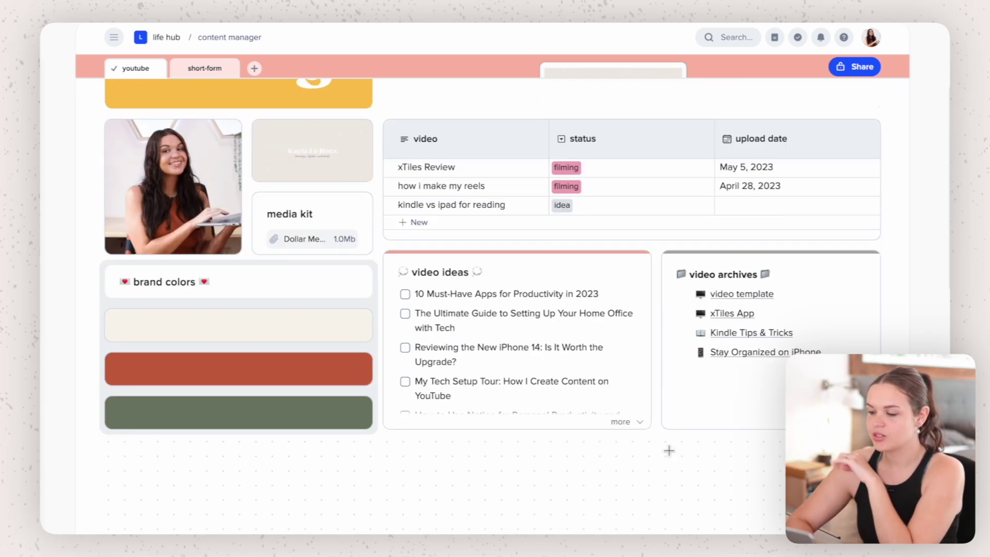
{"action": "left_click", "coordinate": [766, 336]}
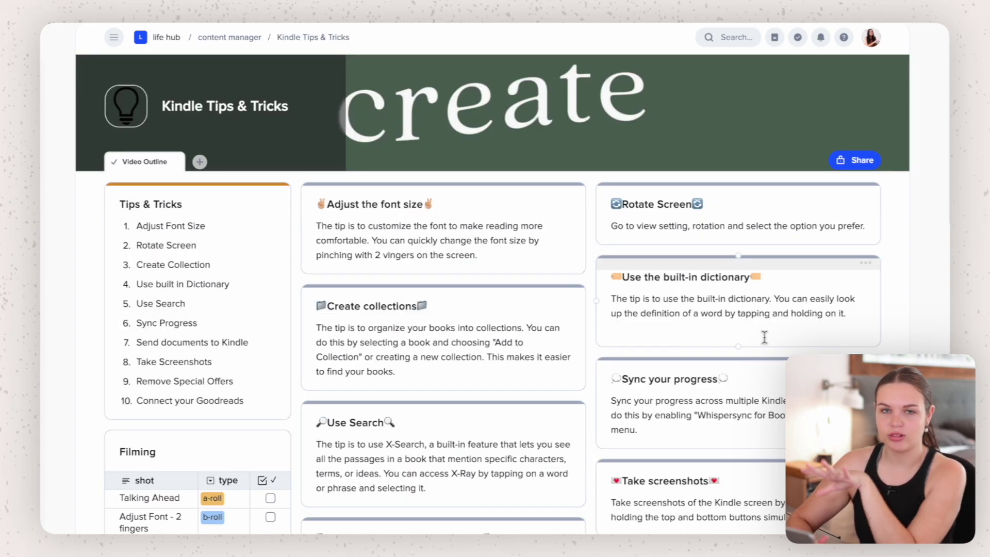
Examine the Kindle Tips & Tricks video outline, including the numbered tips list, the Filming shot table and the individual tip tiles.
{"action": "scroll", "coordinate": [765, 337], "scroll_direction": "down", "scroll_amount": 1}
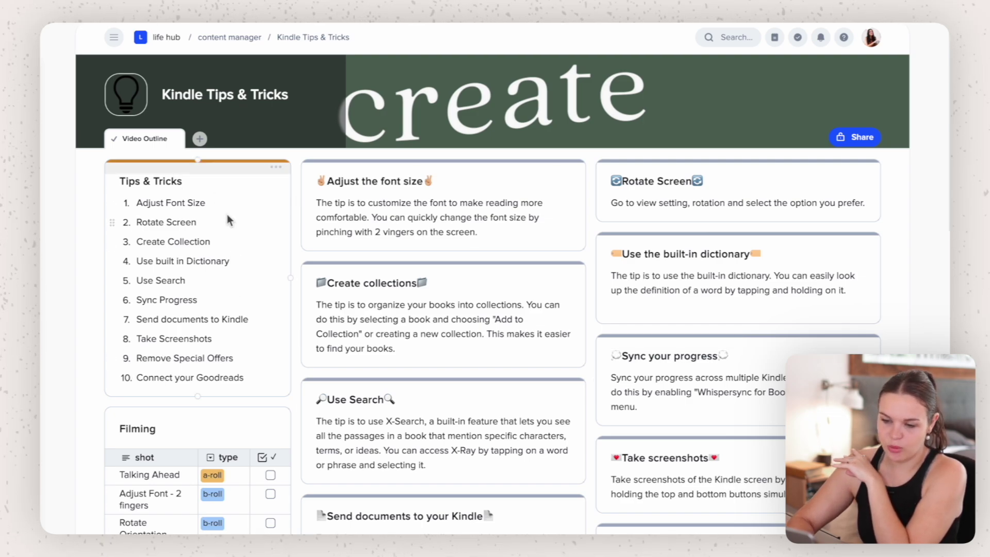
{"action": "scroll", "coordinate": [210, 375], "scroll_direction": "down", "scroll_amount": 5}
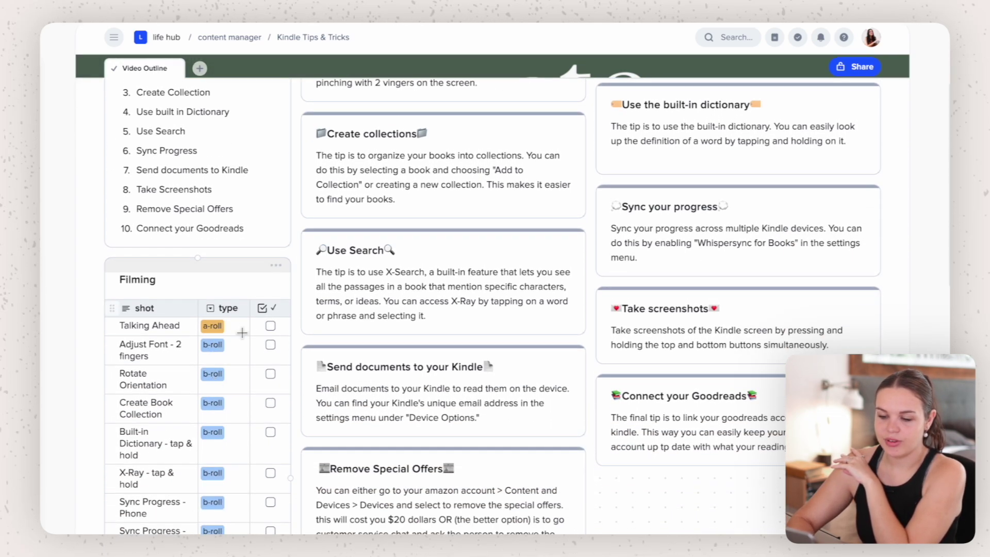
{"action": "scroll", "coordinate": [118, 308], "scroll_direction": "down", "scroll_amount": 1}
{"action": "scroll", "coordinate": [144, 442], "scroll_direction": "down", "scroll_amount": 3}
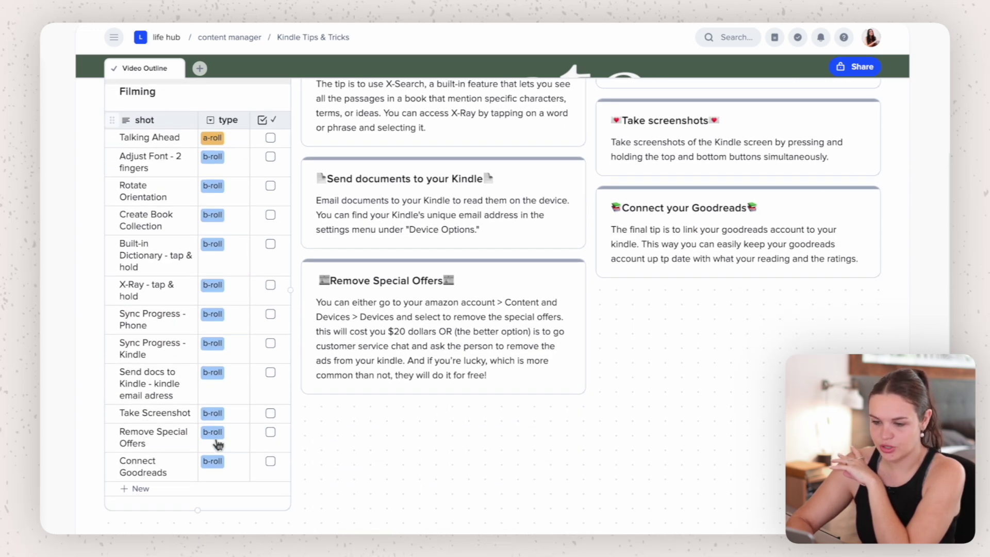
{"action": "scroll", "coordinate": [545, 397], "scroll_direction": "up", "scroll_amount": 6}
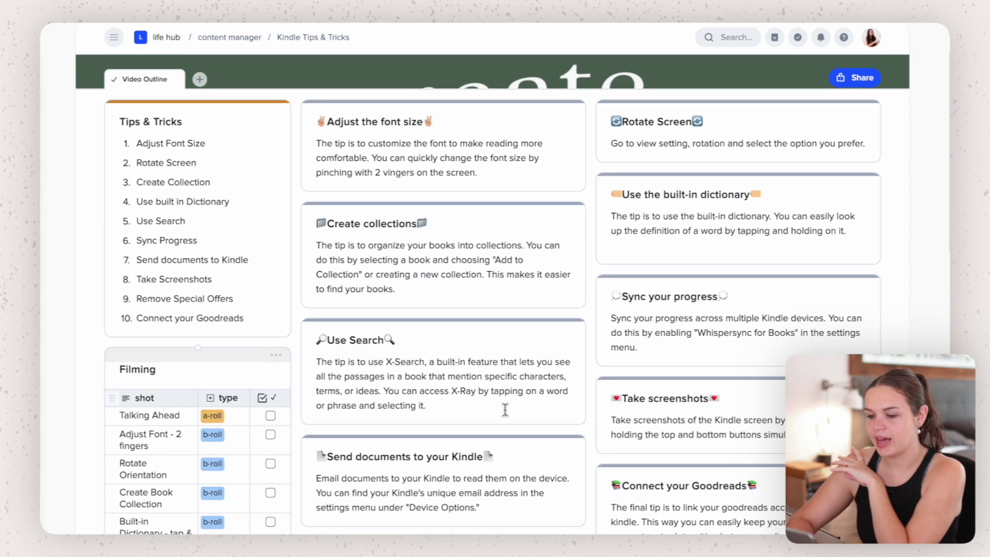
{"action": "scroll", "coordinate": [706, 449], "scroll_direction": "down", "scroll_amount": 6}
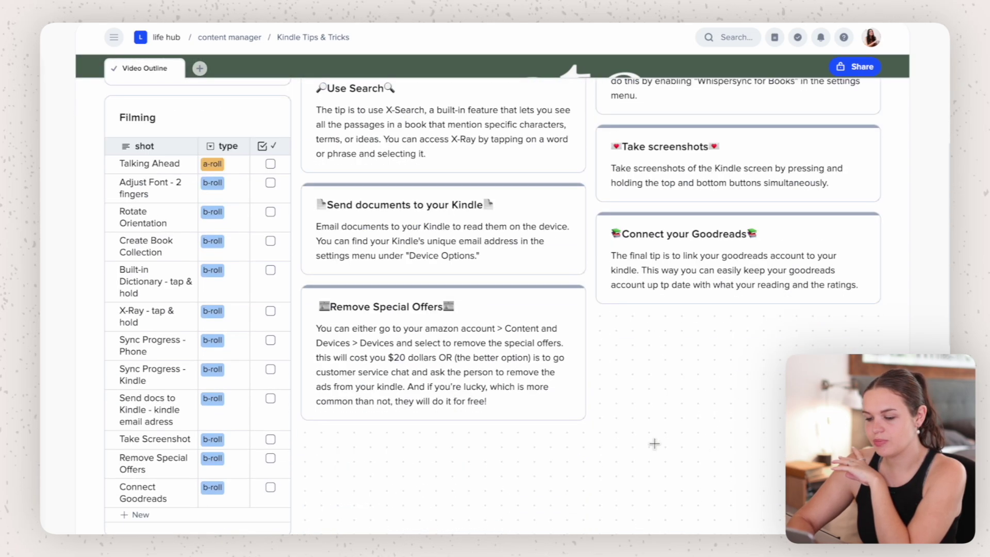
{"action": "scroll", "coordinate": [565, 491], "scroll_direction": "up", "scroll_amount": 6}
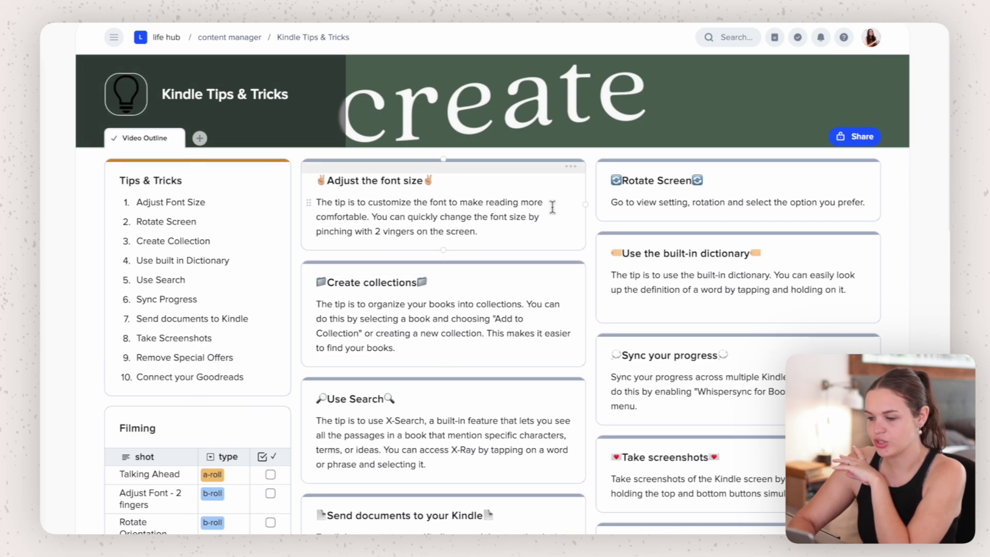
{"action": "scroll", "coordinate": [542, 352], "scroll_direction": "down", "scroll_amount": 3}
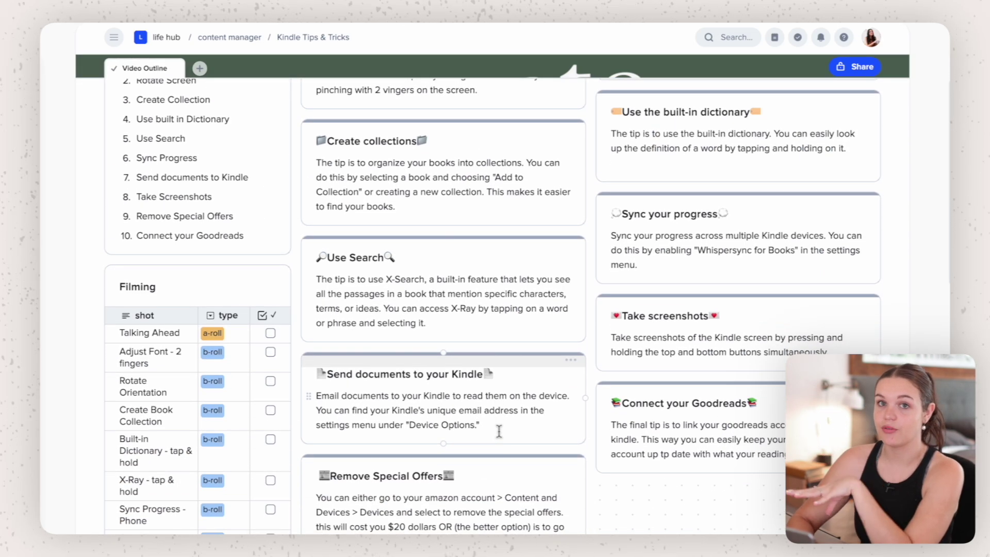
{"action": "scroll", "coordinate": [499, 392], "scroll_direction": "up", "scroll_amount": 4}
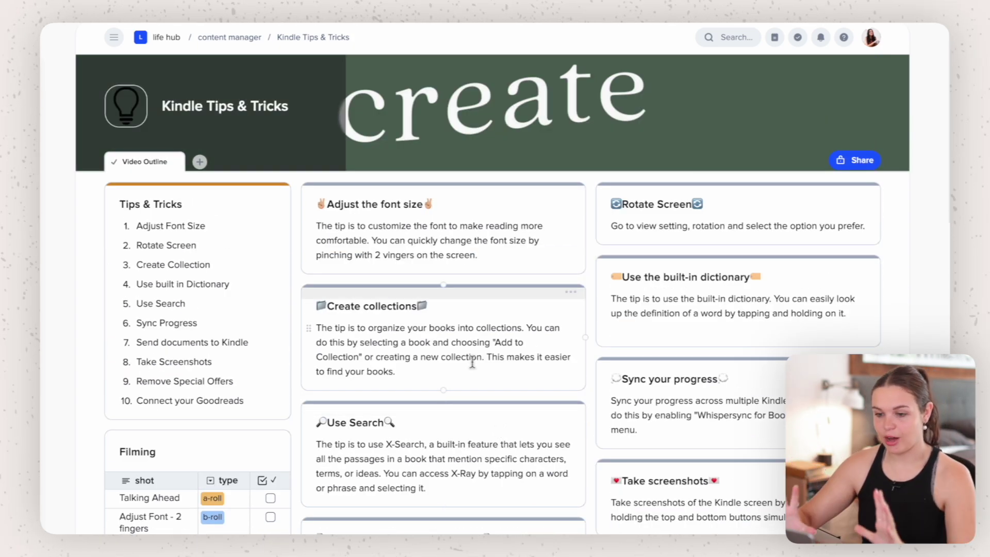
Return to the content manager project and bring its videos table and video ideas into view.
{"action": "left_click", "coordinate": [229, 38]}
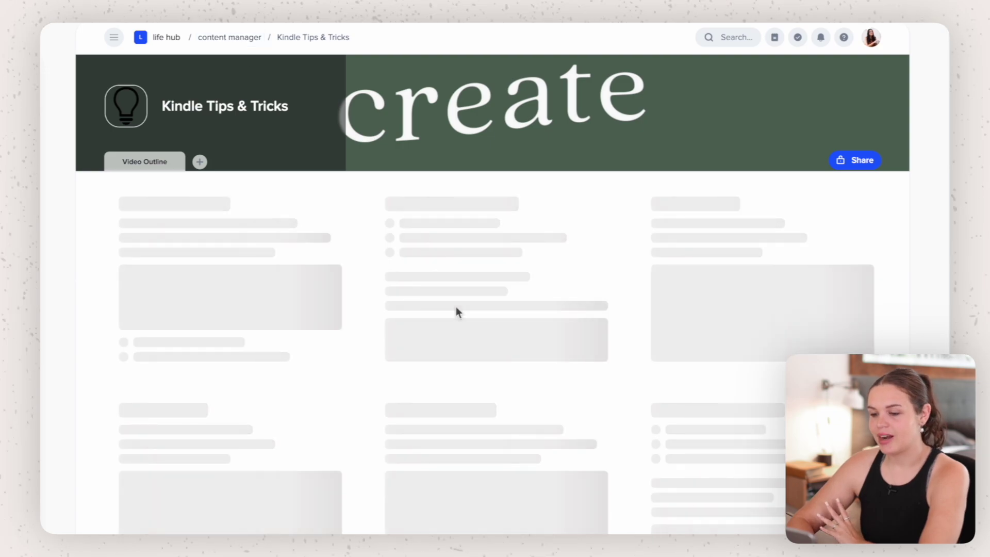
{"action": "scroll", "coordinate": [456, 307], "scroll_direction": "down", "scroll_amount": 3}
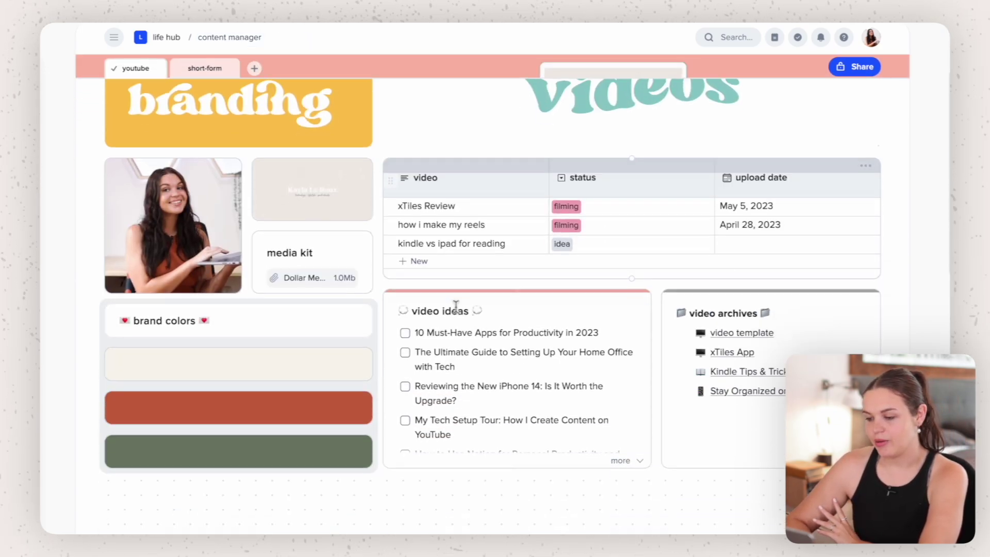
Turn the video template project from the video archives into a reusable template.
{"action": "scroll", "coordinate": [456, 307], "scroll_direction": "down", "scroll_amount": 2}
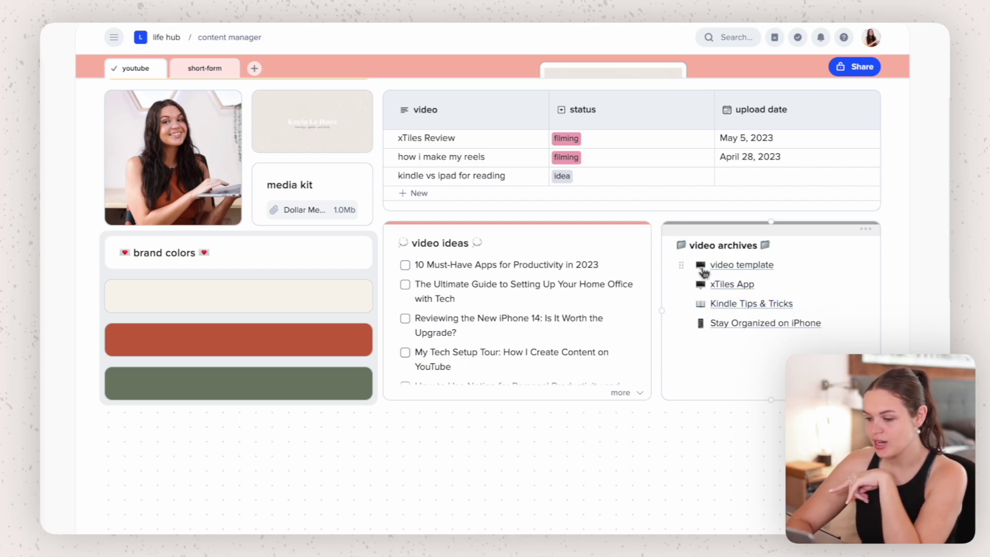
{"action": "left_click", "coordinate": [681, 265]}
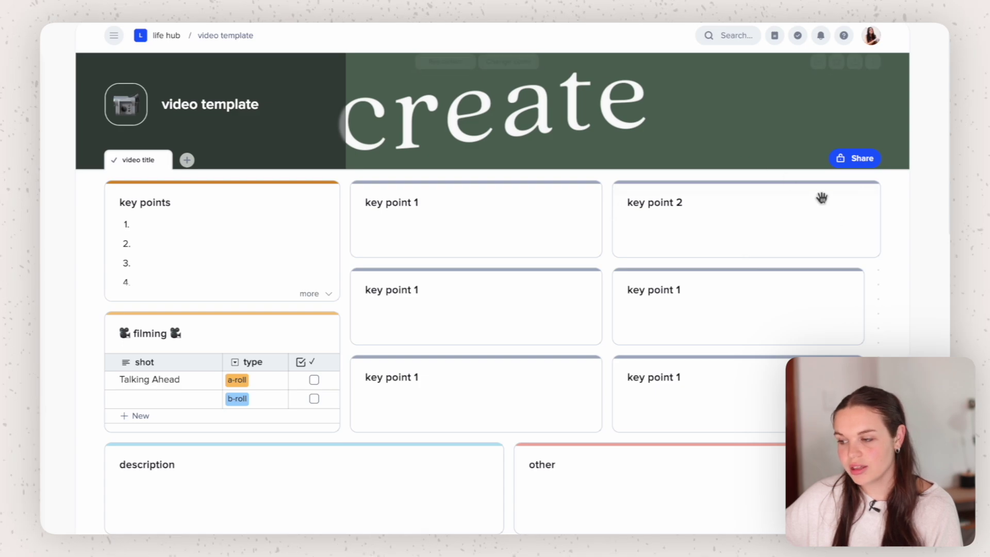
{"action": "left_click", "coordinate": [873, 62]}
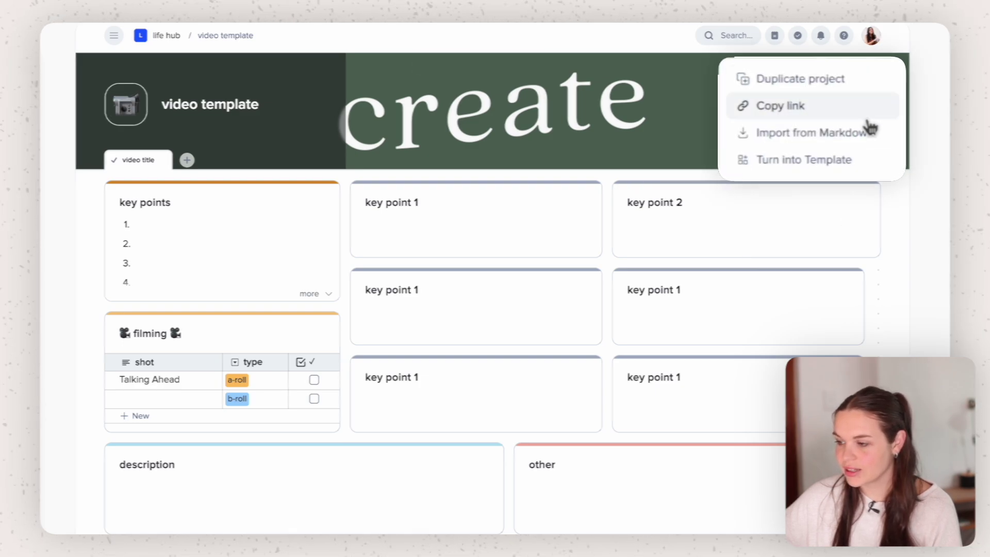
{"action": "left_click", "coordinate": [837, 164]}
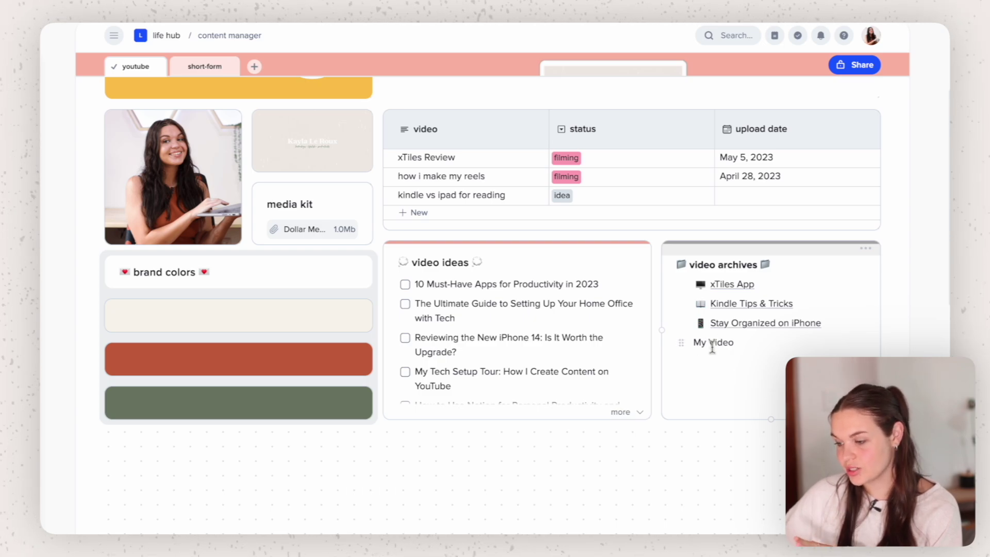
Create a sub-page from the "My Video" line in the video archives tile.
{"action": "left_click", "coordinate": [681, 344]}
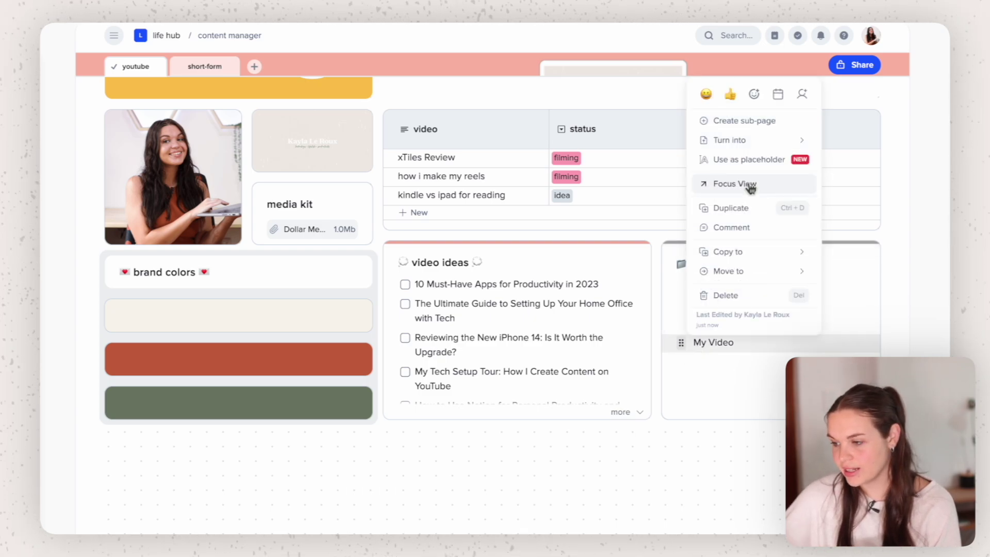
{"action": "mouse_move", "coordinate": [743, 143]}
{"action": "left_click", "coordinate": [736, 124]}
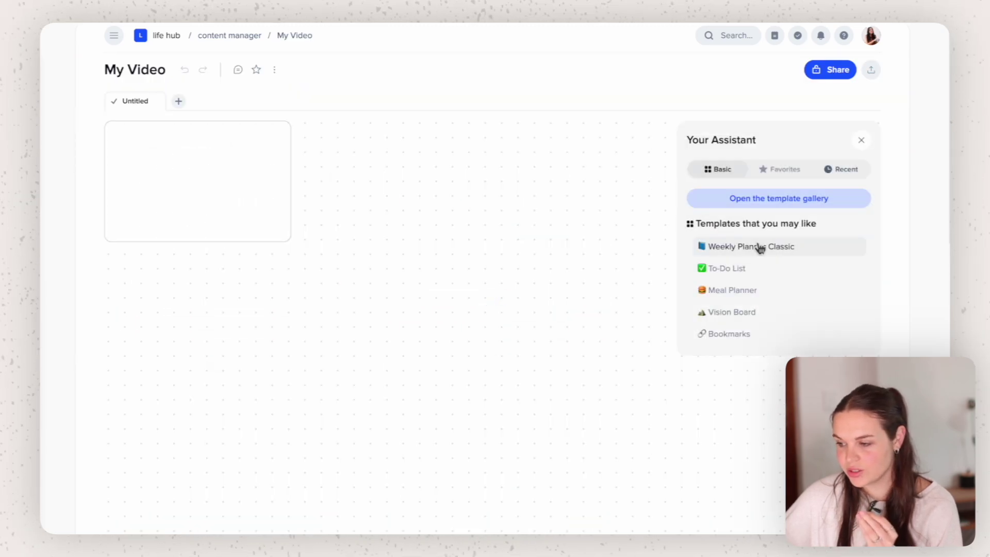
Apply the saved "video template" from My templates to the My Video page.
{"action": "left_click", "coordinate": [761, 202]}
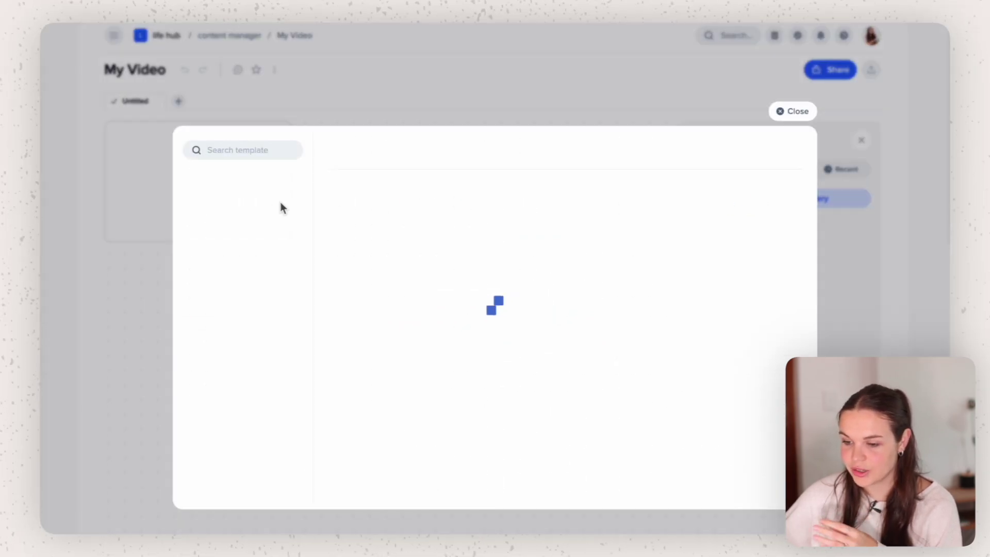
{"action": "left_click", "coordinate": [224, 216]}
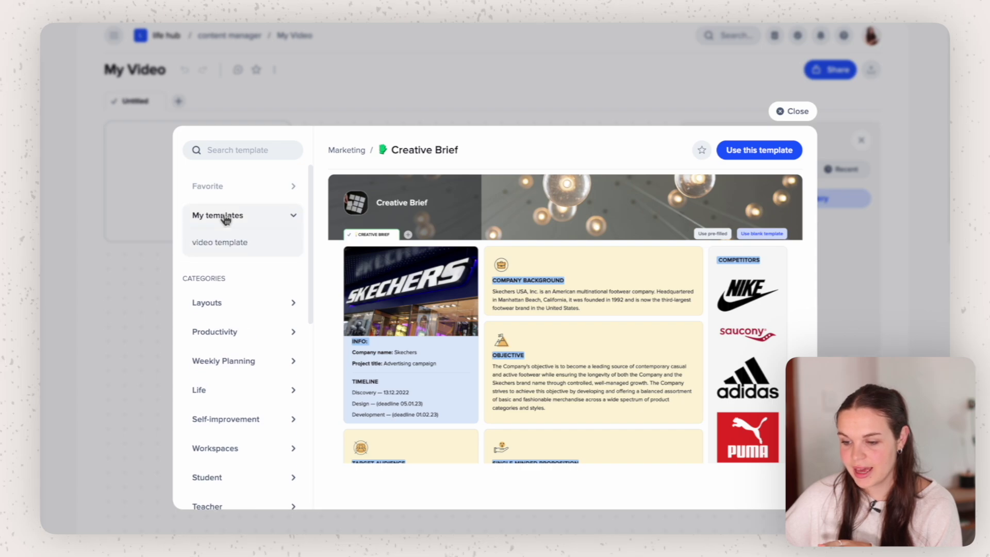
{"action": "left_click", "coordinate": [225, 248]}
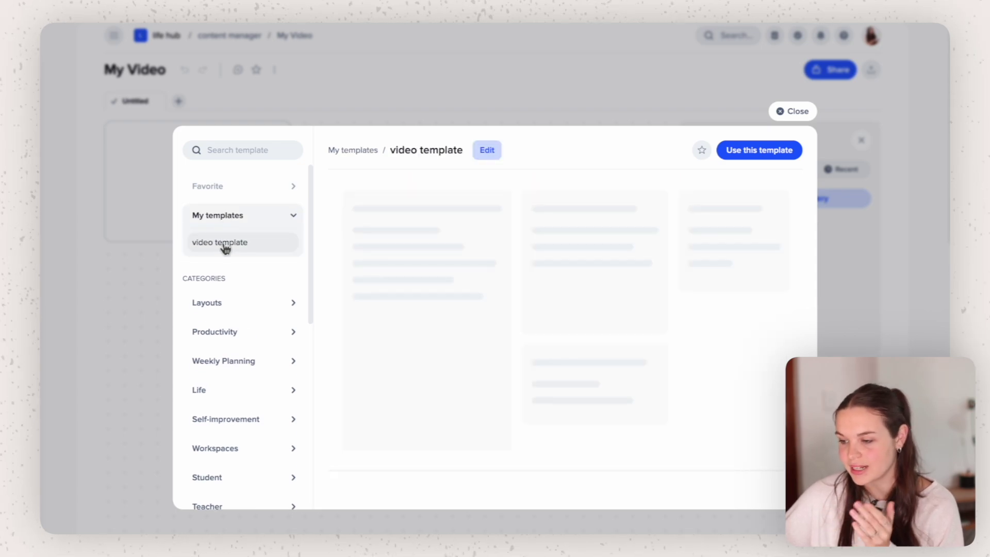
{"action": "left_click", "coordinate": [737, 153]}
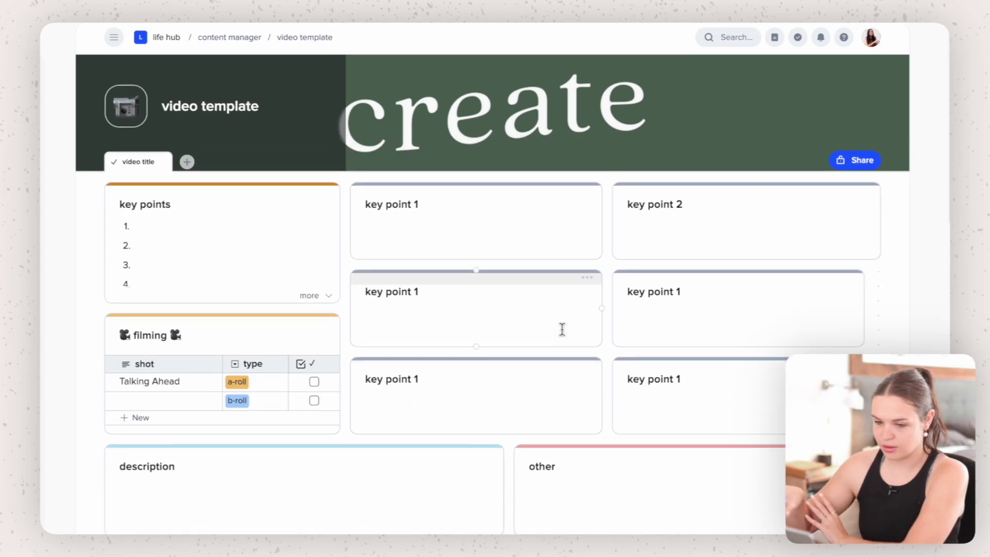
Look over the video template page's key points, filming table, key point tiles, description and other tiles.
{"action": "scroll", "coordinate": [266, 264], "scroll_direction": "down", "scroll_amount": 1}
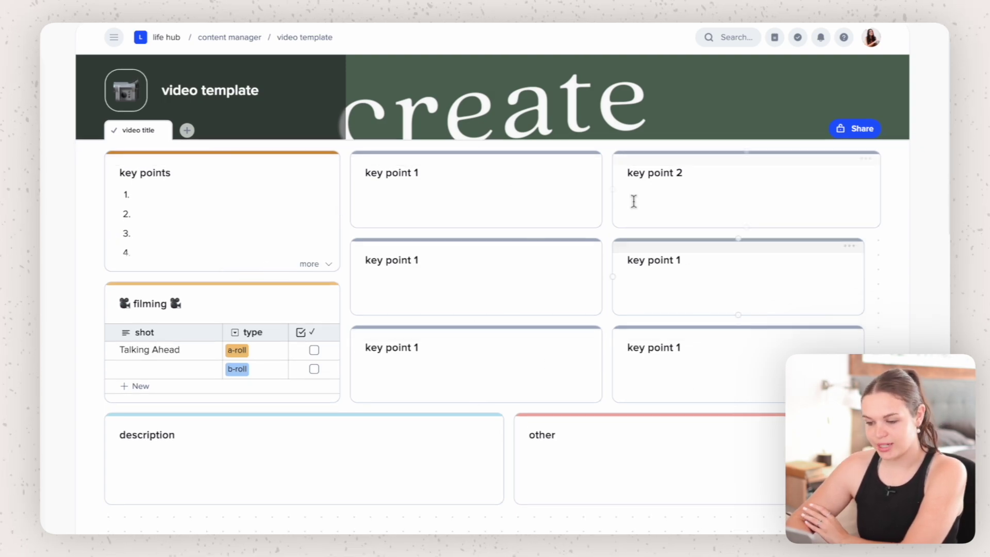
{"action": "scroll", "coordinate": [702, 400], "scroll_direction": "down", "scroll_amount": 1}
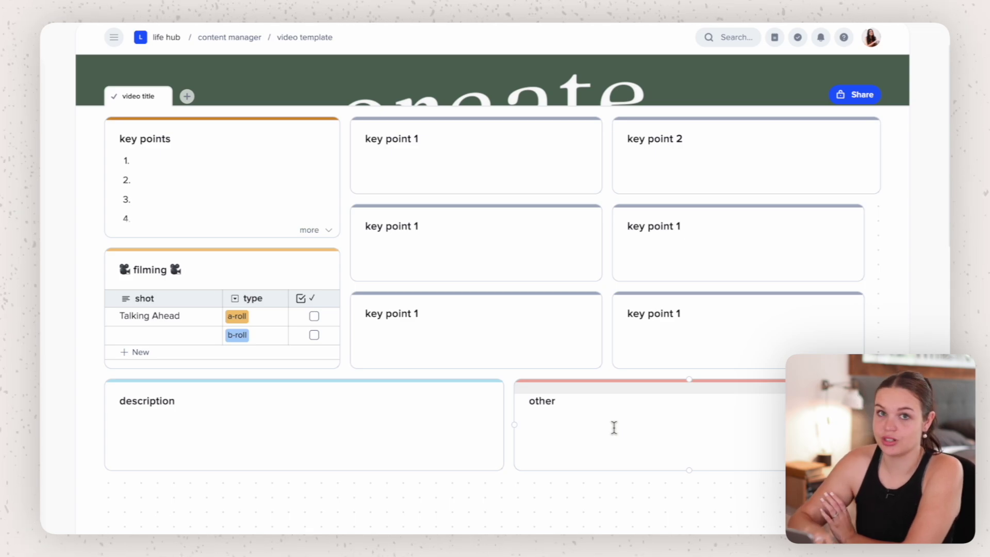
{"action": "scroll", "coordinate": [613, 427], "scroll_direction": "up", "scroll_amount": 3}
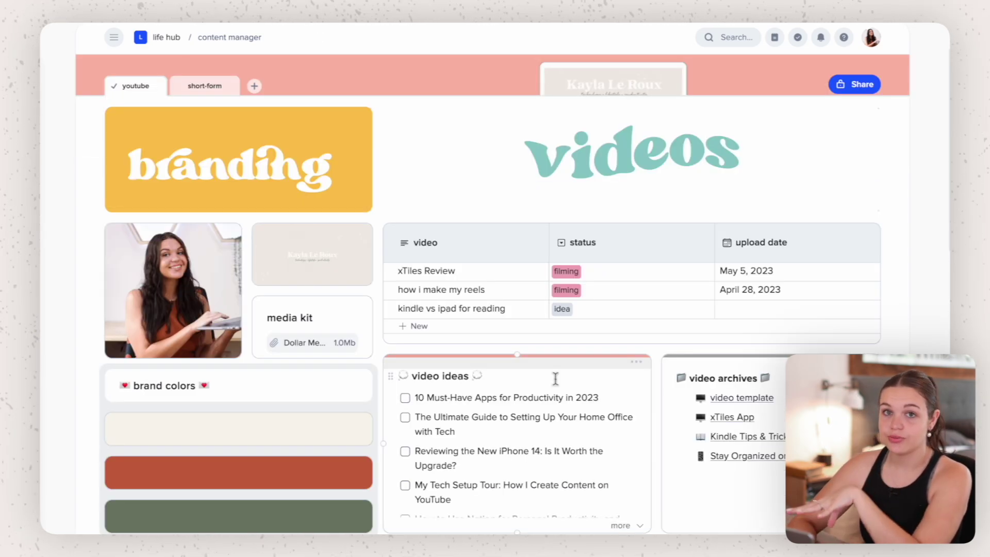
Open the content manager's short-form page and look over its videos table, video ideas, archives and quick links.
{"action": "scroll", "coordinate": [214, 109], "scroll_direction": "up", "scroll_amount": 2}
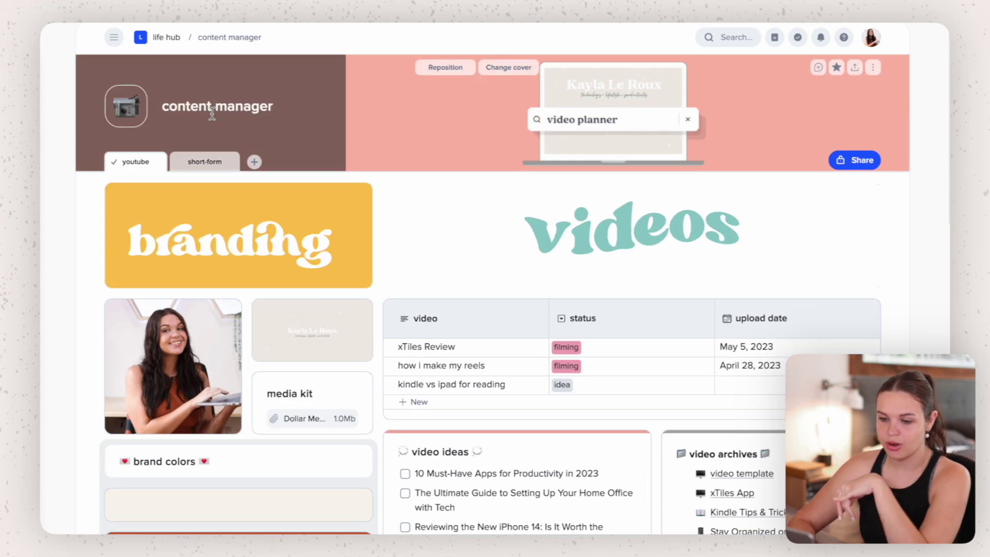
{"action": "left_click", "coordinate": [208, 163]}
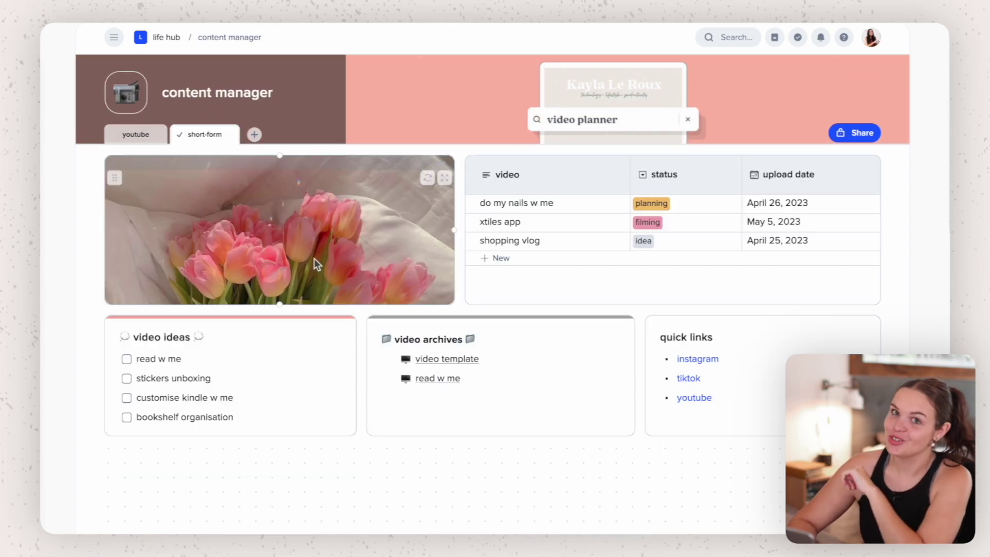
{"action": "scroll", "coordinate": [314, 259], "scroll_direction": "up", "scroll_amount": 1}
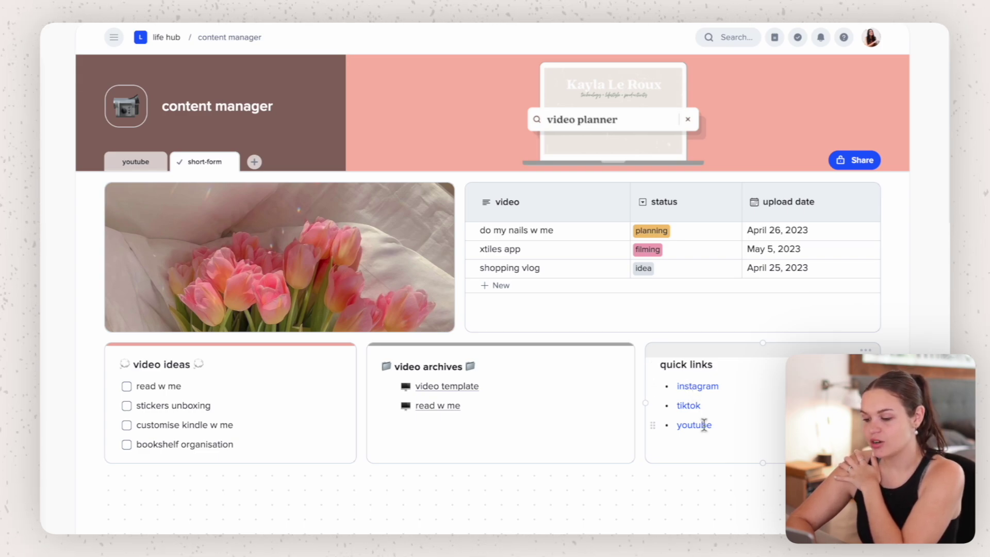
Add a "twitter" bullet to the end of the quick links list.
{"action": "left_click", "coordinate": [686, 448]}
{"action": "left_click", "coordinate": [693, 447]}
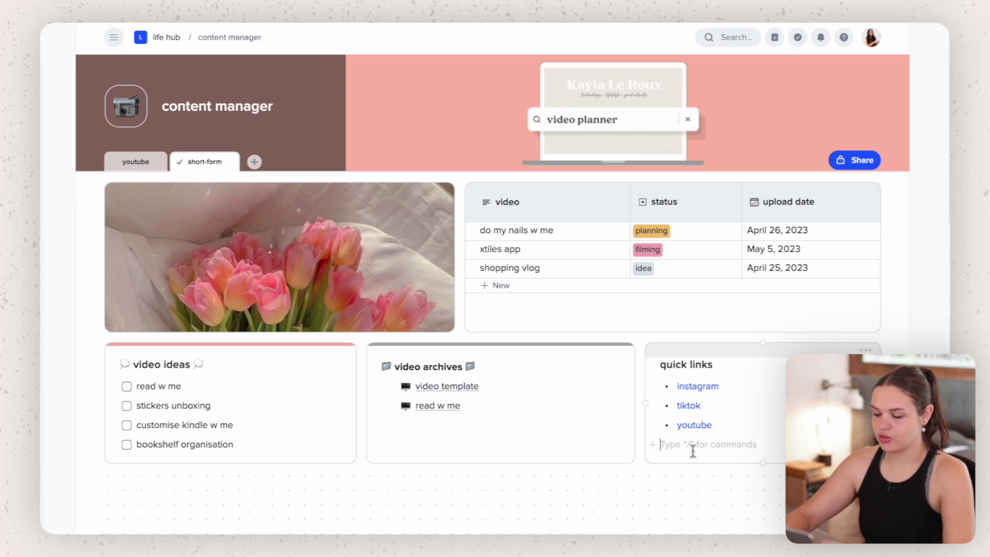
{"action": "type", "text": "- "}
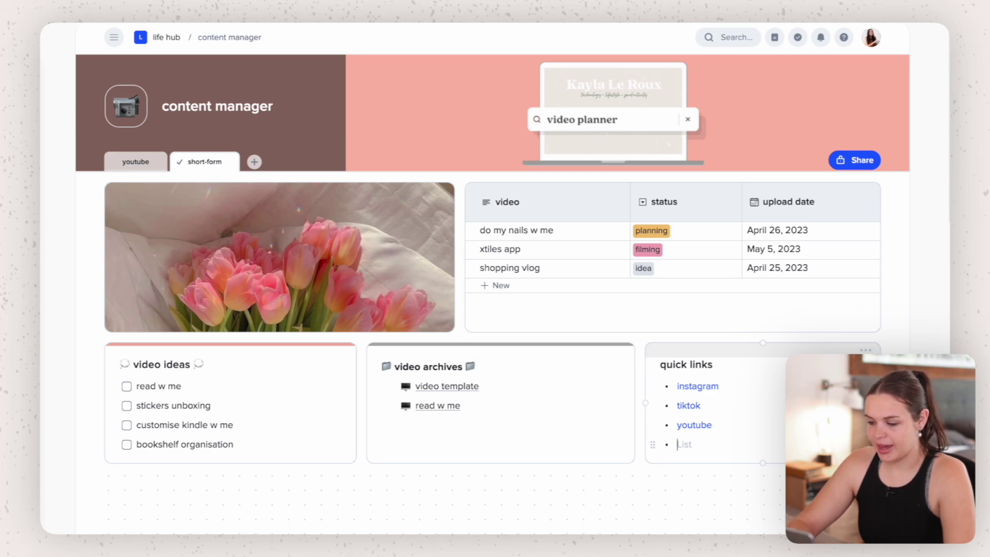
{"action": "type", "text": "twitter"}
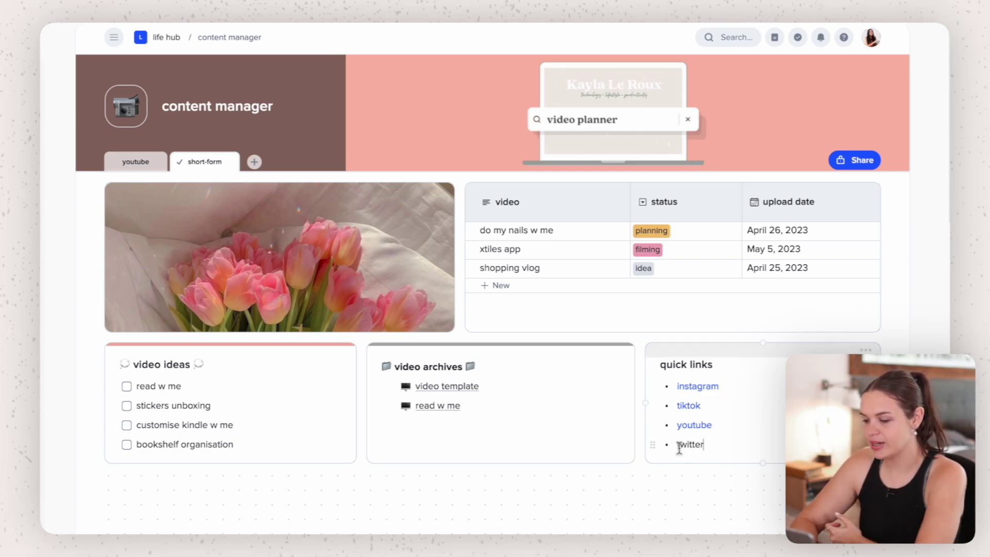
Open the link field for the "twitter" text in quick links, and leave it without entering a link.
{"action": "left_click_drag", "start_coordinate": [712, 445], "coordinate": [677, 444]}
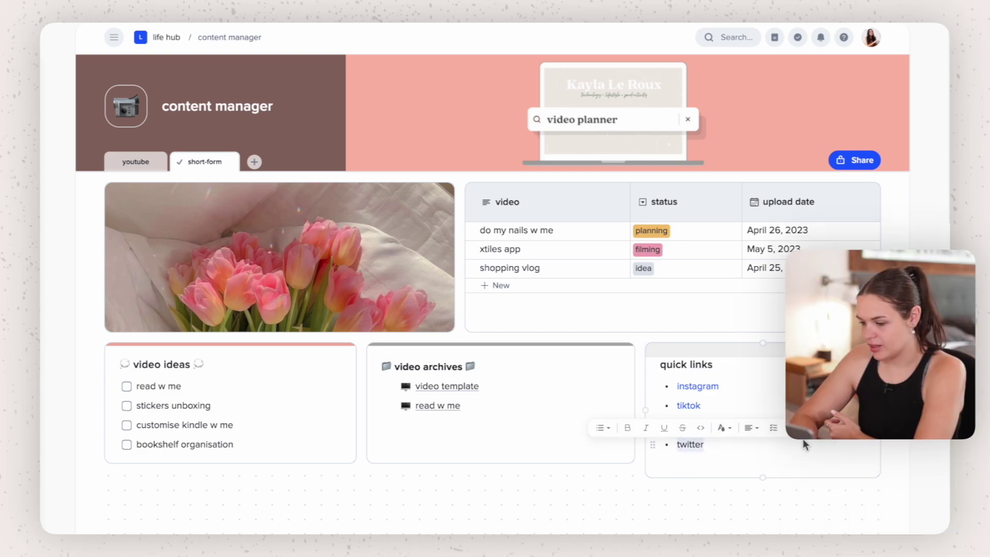
{"action": "left_click", "coordinate": [819, 427]}
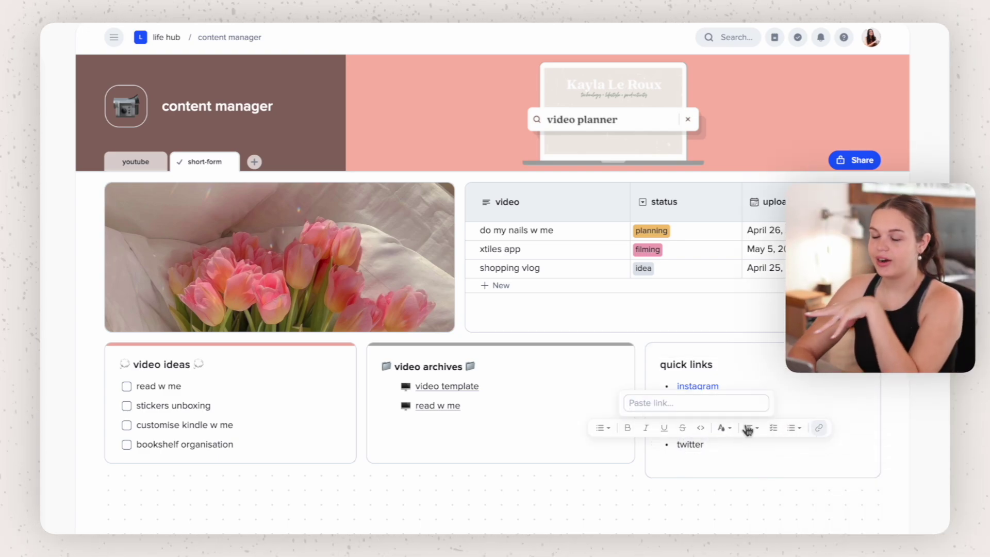
{"action": "left_click", "coordinate": [763, 460]}
Delete the "twitter" bullet from the quick links list.
{"action": "double_click", "coordinate": [685, 446]}
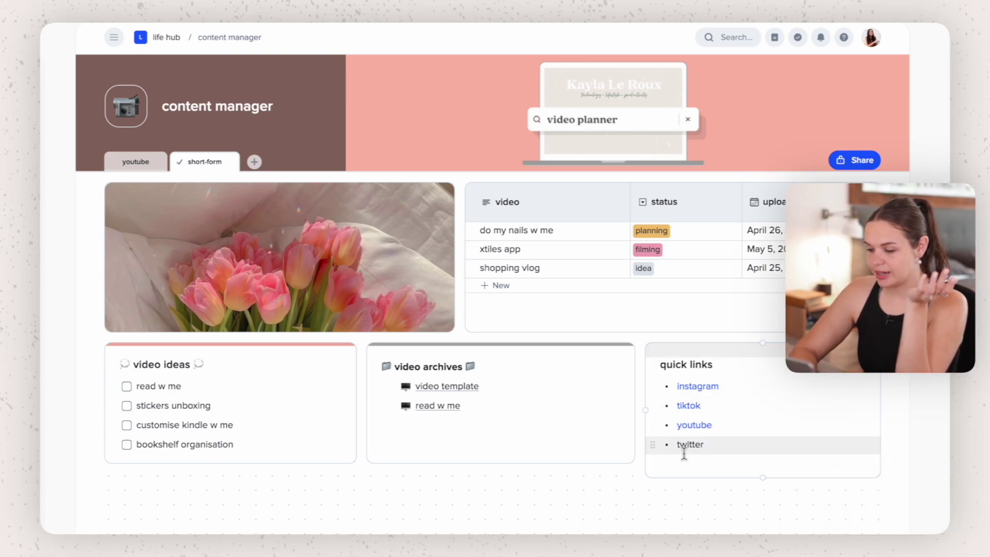
{"action": "key", "text": "BackSpace"}
{"action": "key", "text": "BackSpace"}
{"action": "left_click", "coordinate": [754, 493]}
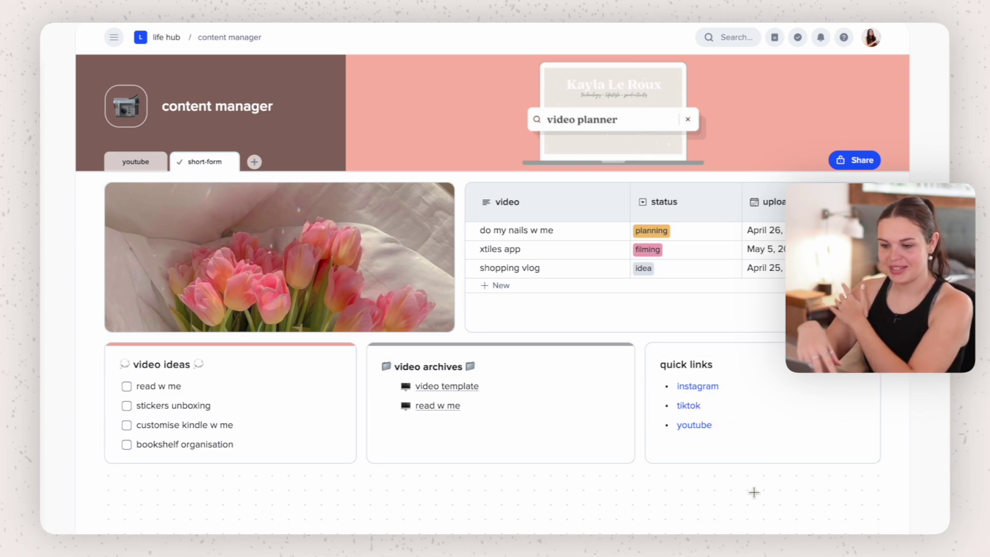
Return to the content manager's youtube page and look over its branding, videos table, ideas and archives tiles.
{"action": "left_click", "coordinate": [135, 161]}
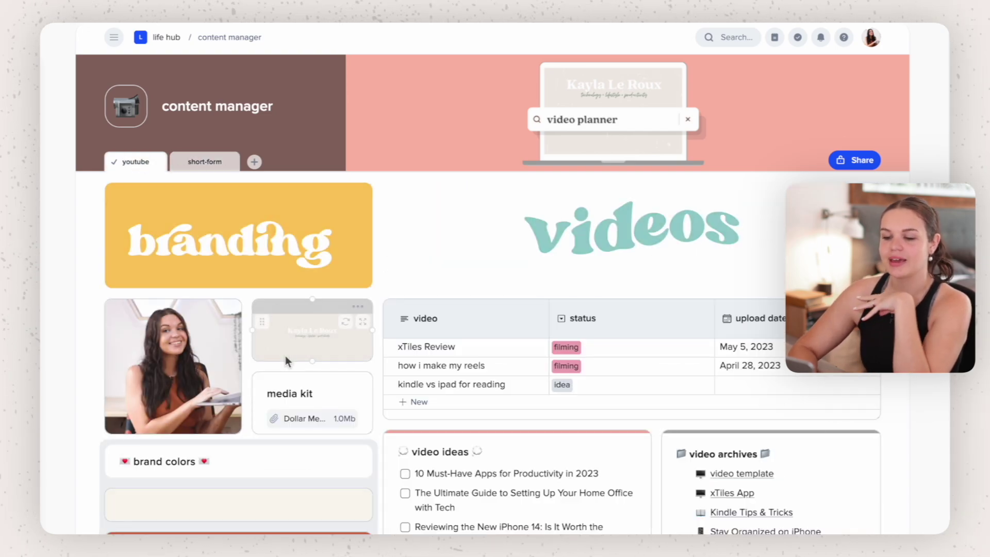
{"action": "scroll", "coordinate": [400, 406], "scroll_direction": "down", "scroll_amount": 4}
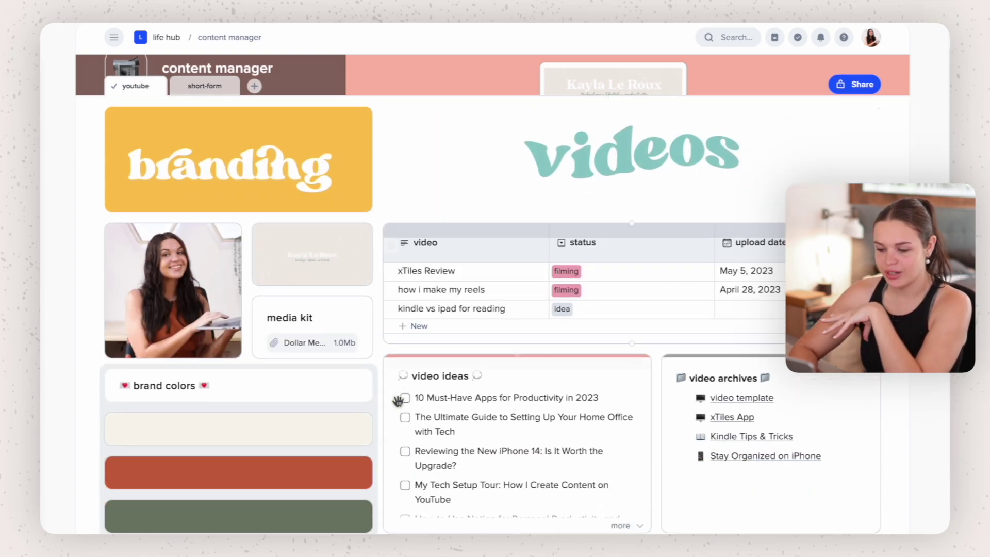
{"action": "scroll", "coordinate": [382, 471], "scroll_direction": "up", "scroll_amount": 3}
{"action": "scroll", "coordinate": [383, 471], "scroll_direction": "up", "scroll_amount": 1}
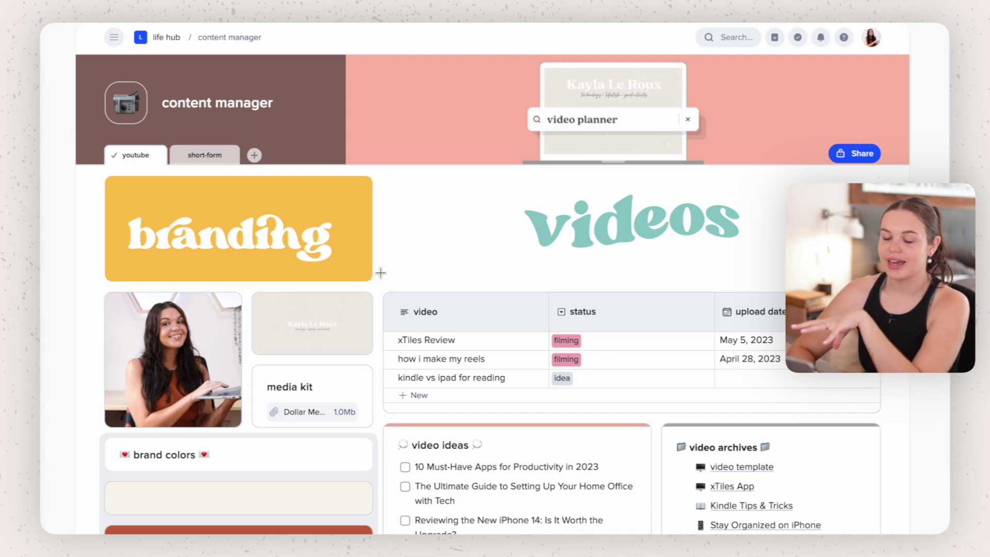
Look over the Personal Space student page, including its subject tiles, to-do list, priorities, notes and weekday tiles.
{"action": "scroll", "coordinate": [381, 273], "scroll_direction": "down", "scroll_amount": 1}
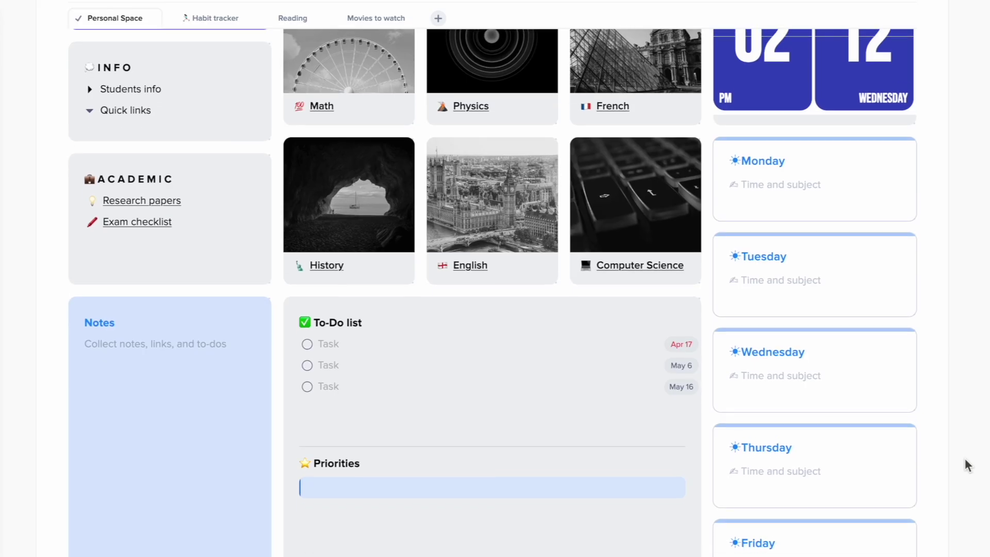
{"action": "scroll", "coordinate": [966, 461], "scroll_direction": "down", "scroll_amount": 3}
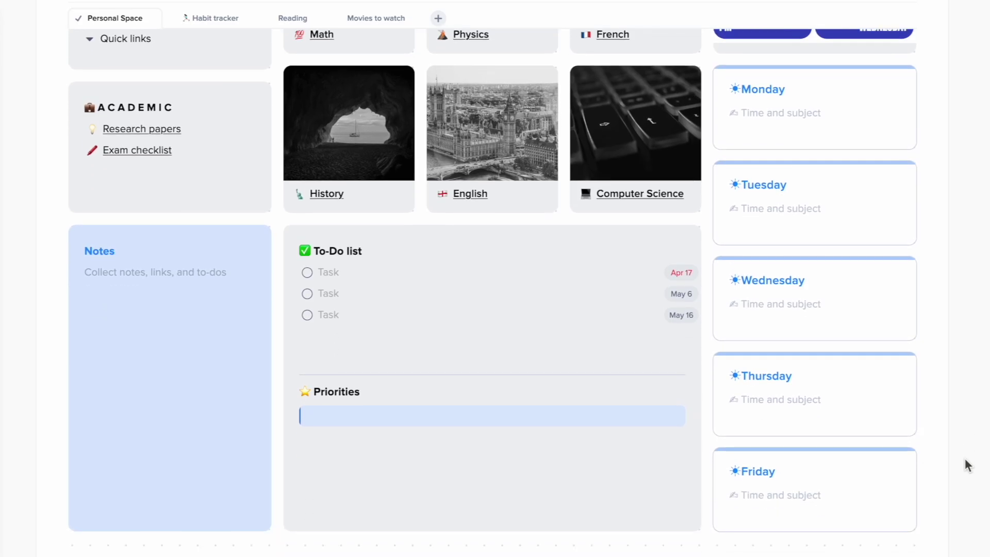
{"action": "scroll", "coordinate": [965, 459], "scroll_direction": "up", "scroll_amount": 5}
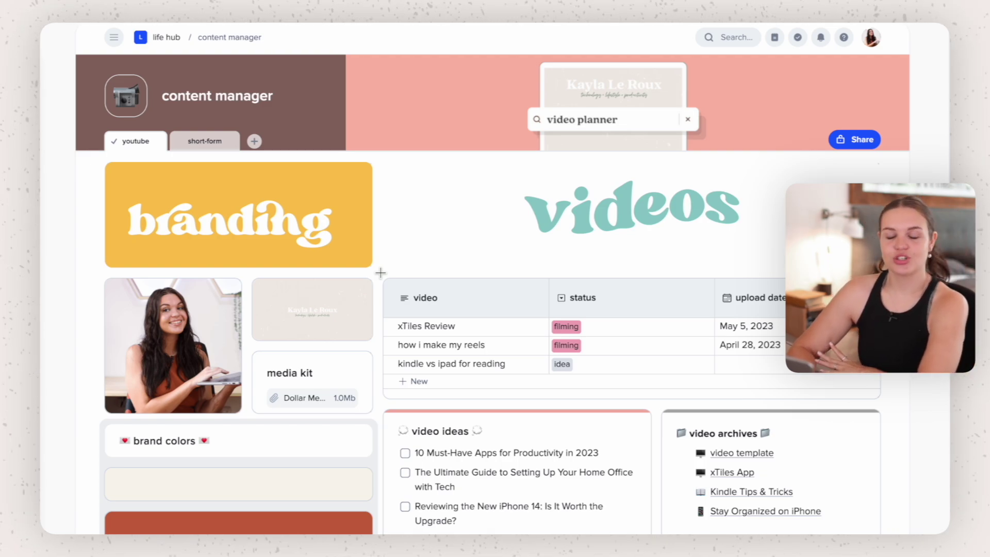
{"action": "scroll", "coordinate": [380, 273], "scroll_direction": "down", "scroll_amount": 1}
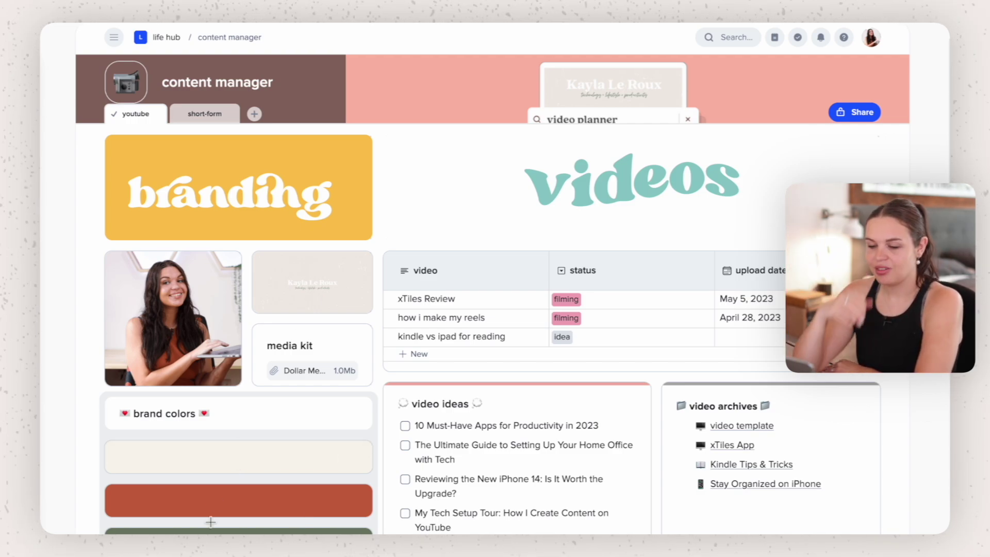
{"action": "scroll", "coordinate": [211, 522], "scroll_direction": "up", "scroll_amount": 2}
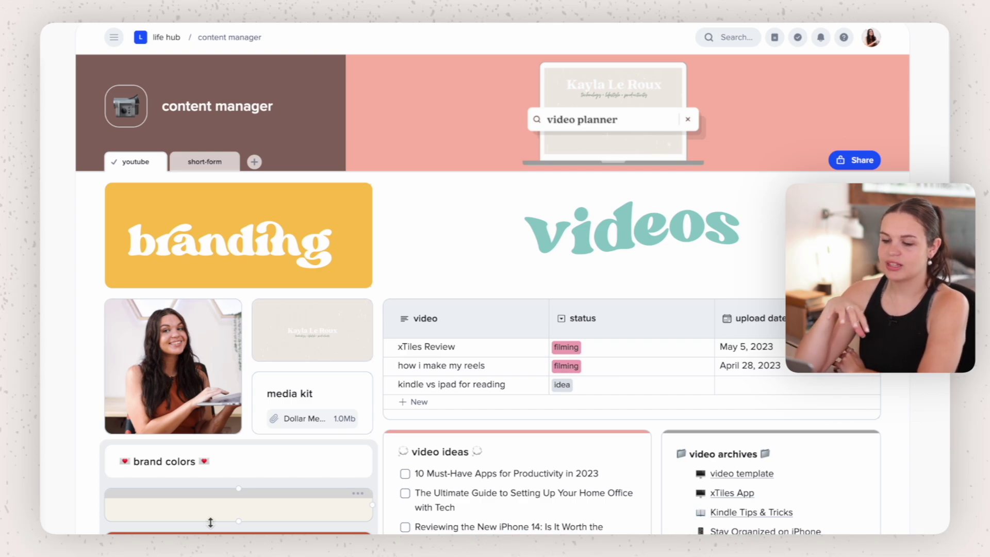